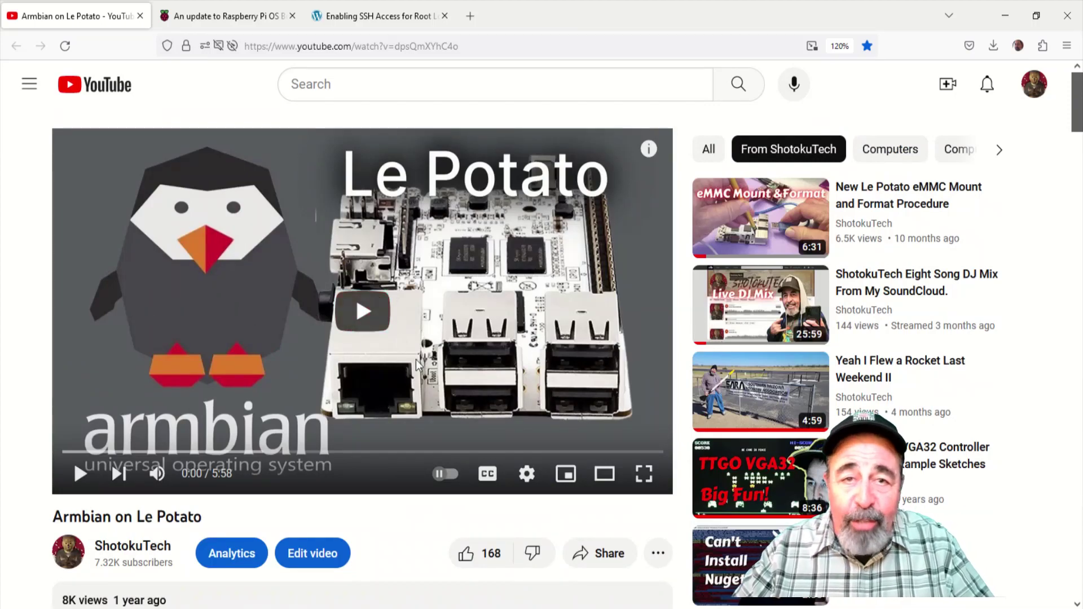
- Expand the video description and scroll down to the comments
scroll(395, 338, "down", 5)
left_click(391, 333)
scroll(392, 333, "down", 12)
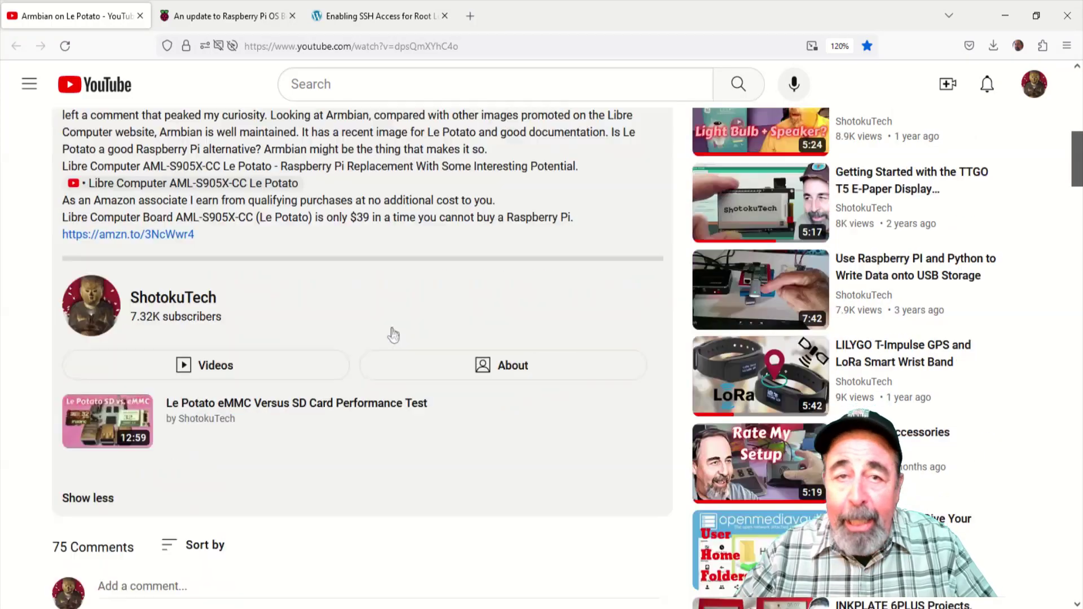
scroll(392, 328, "down", 15)
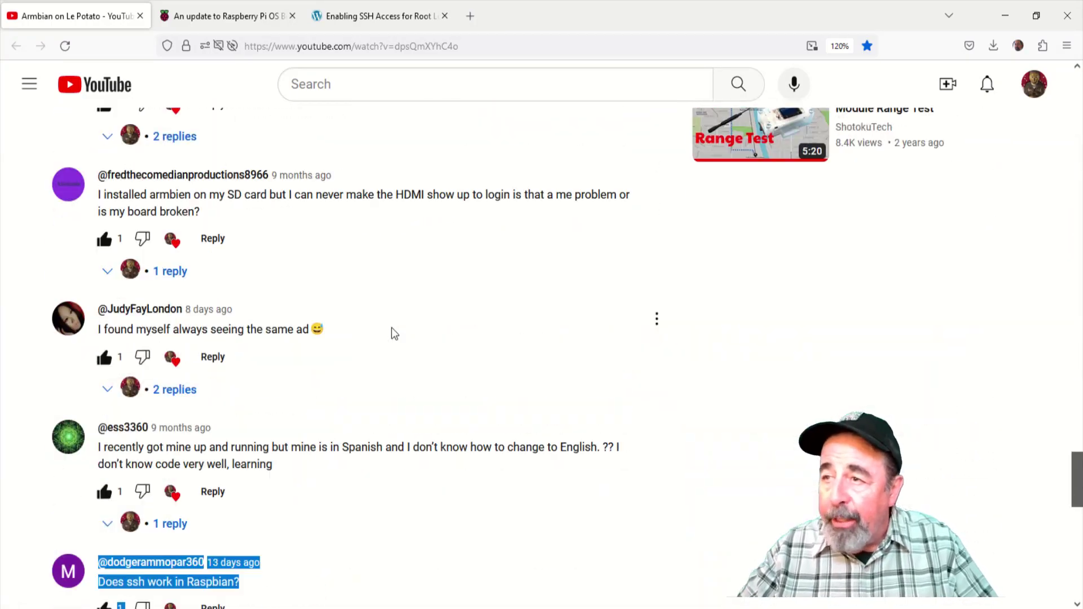
- Highlight the SSH-in-Raspbian comment and its replies about root SSH access and Buster
left_click_drag(392, 327, 391, 340)
left_click(391, 357)
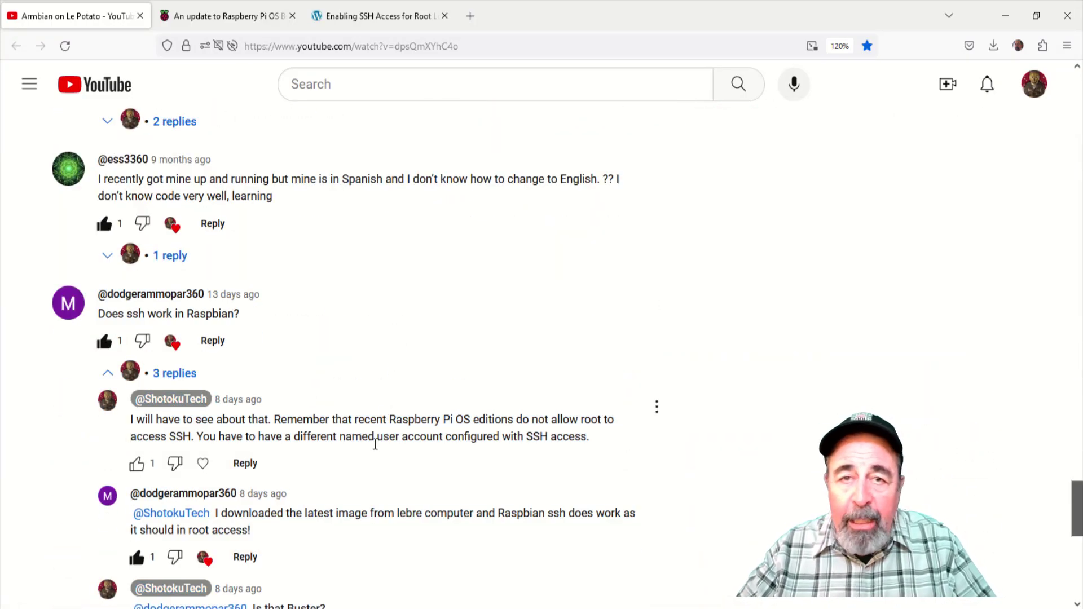
scroll(408, 458, "down", 1)
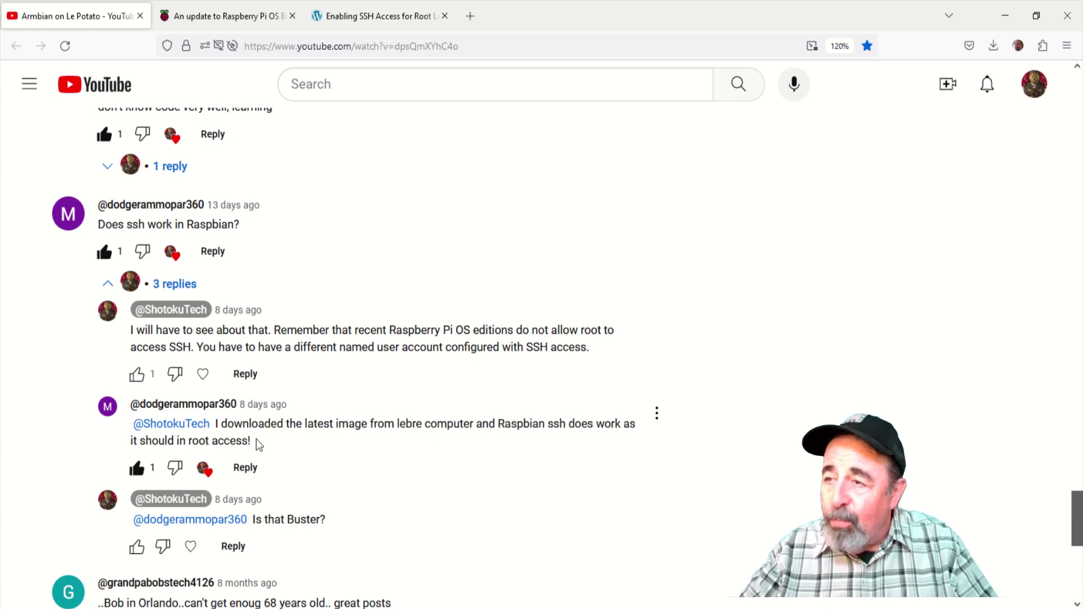
left_click_drag(268, 424, 314, 418)
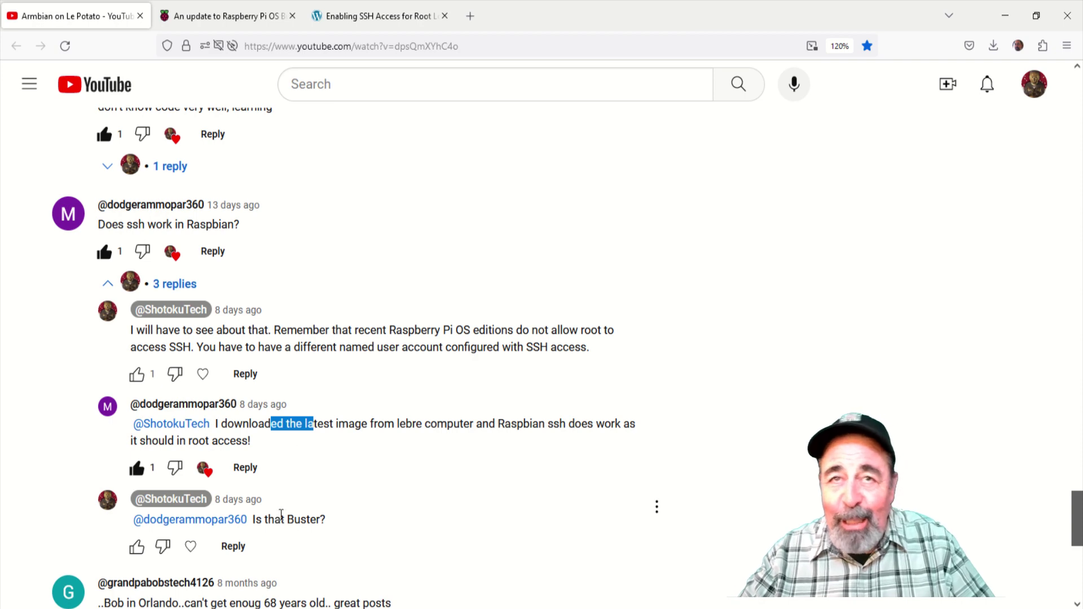
left_click_drag(280, 519, 310, 512)
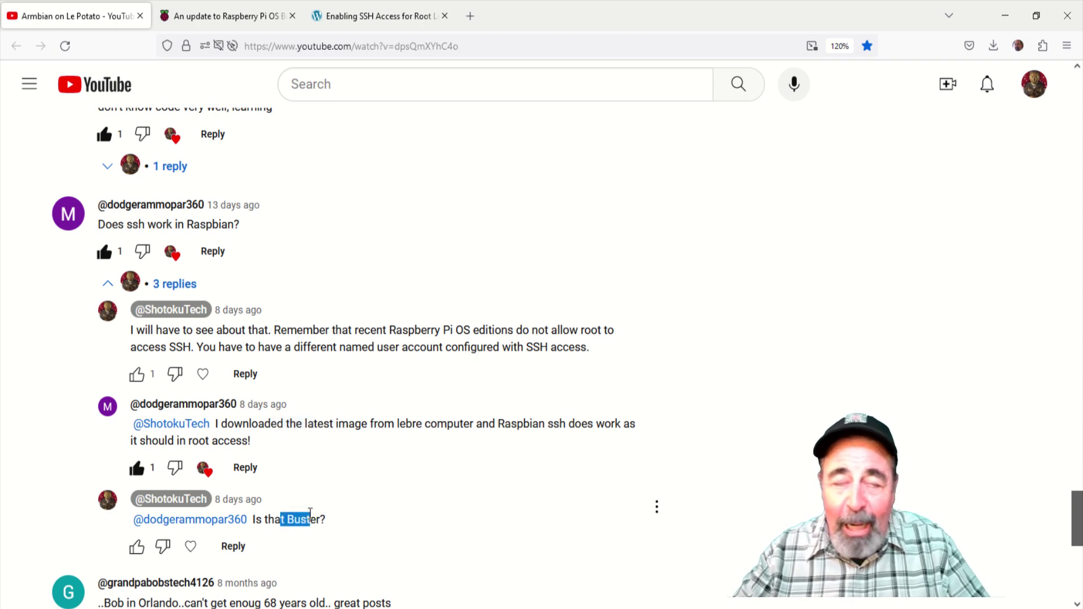
left_click(359, 480)
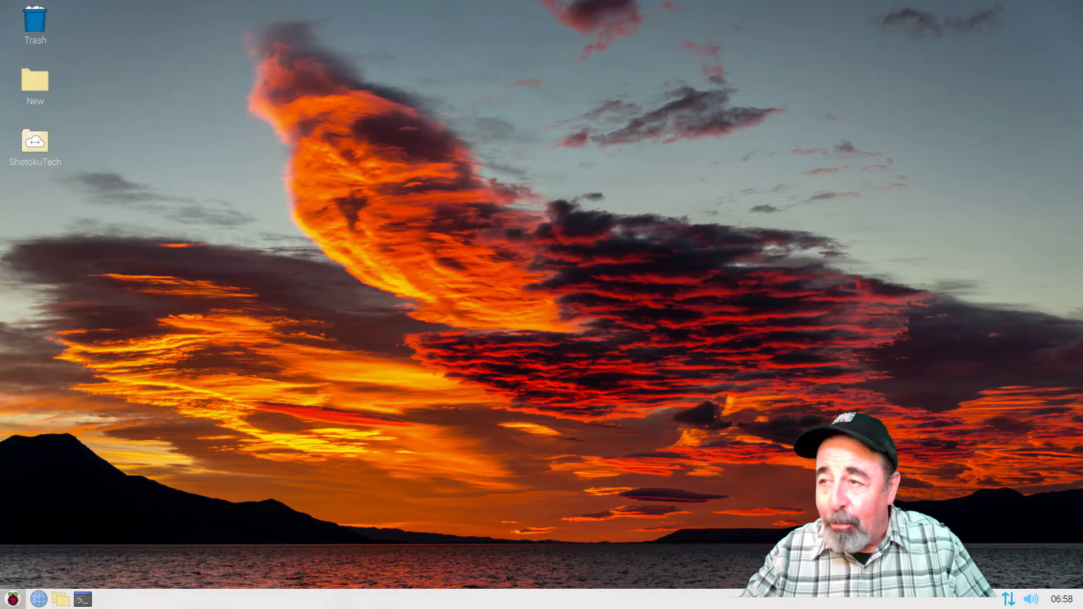
- Launch Raspberry Pi Imager from the Accessories menu
left_click(13, 599)
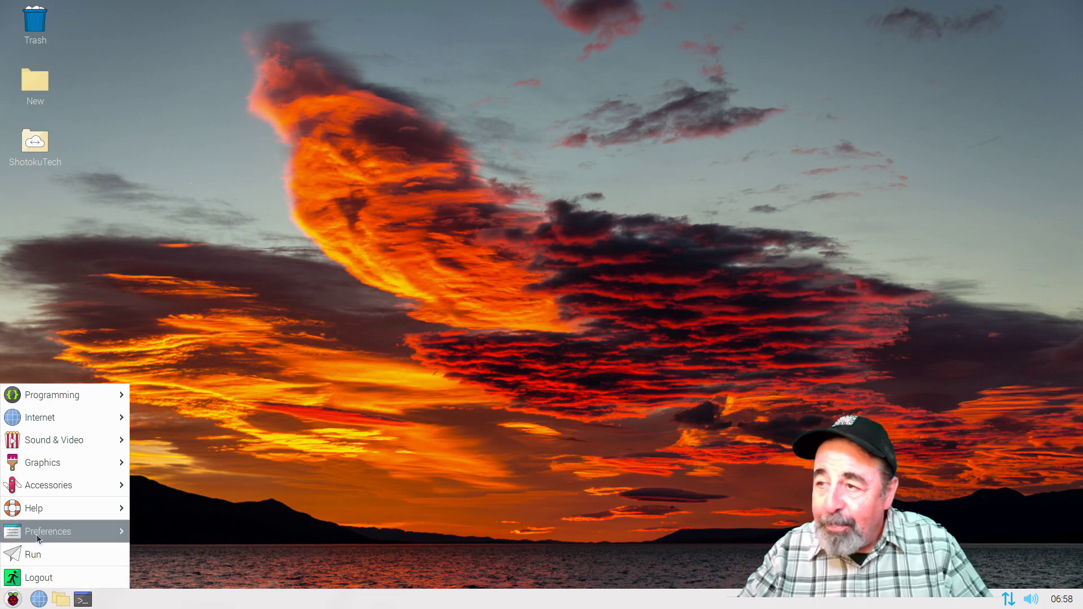
mouse_move(42, 533)
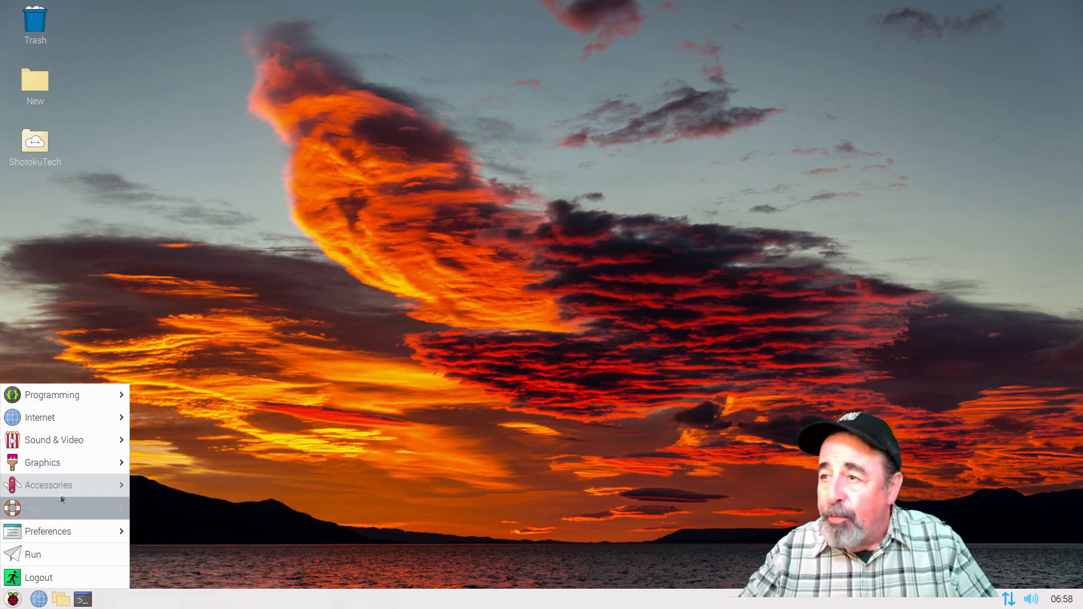
mouse_move(63, 489)
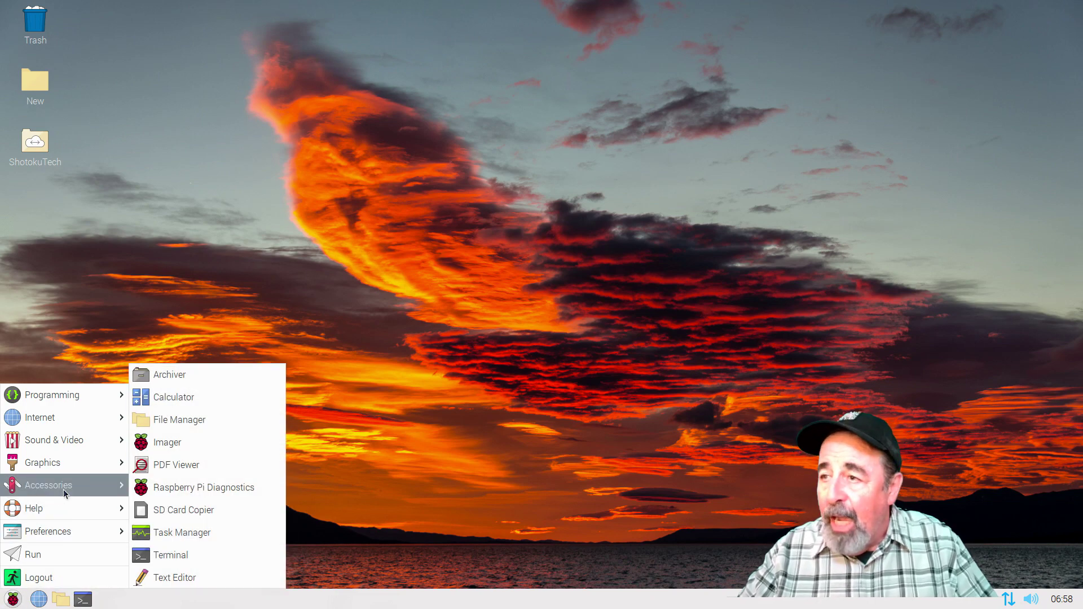
left_click(192, 445)
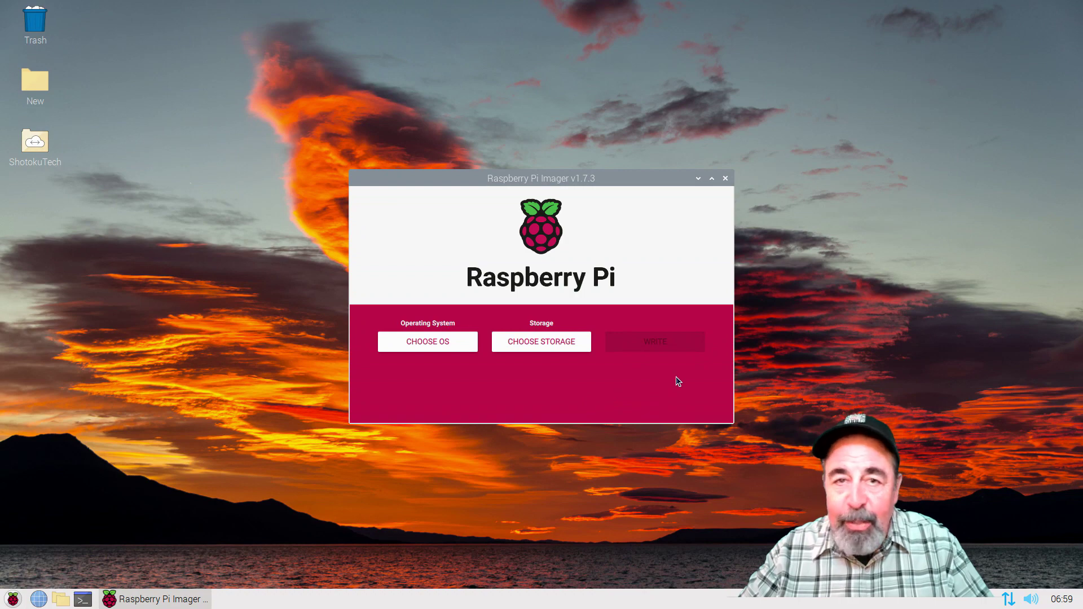
- Choose Raspberry Pi OS (64-bit) under Raspberry Pi OS (other)
left_click(415, 341)
left_click(474, 326)
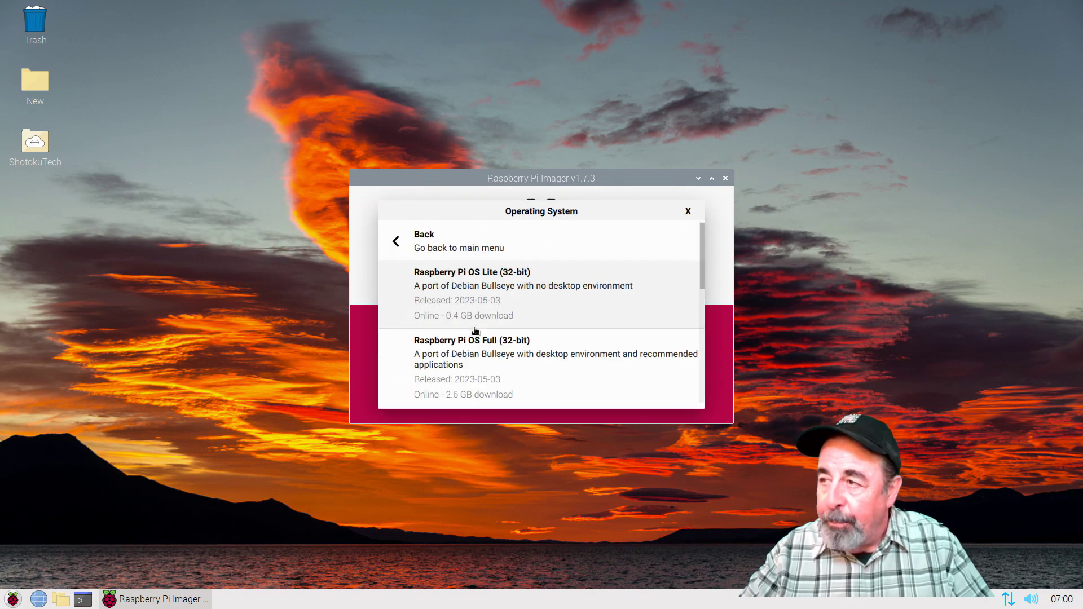
scroll(624, 321, "down", 4)
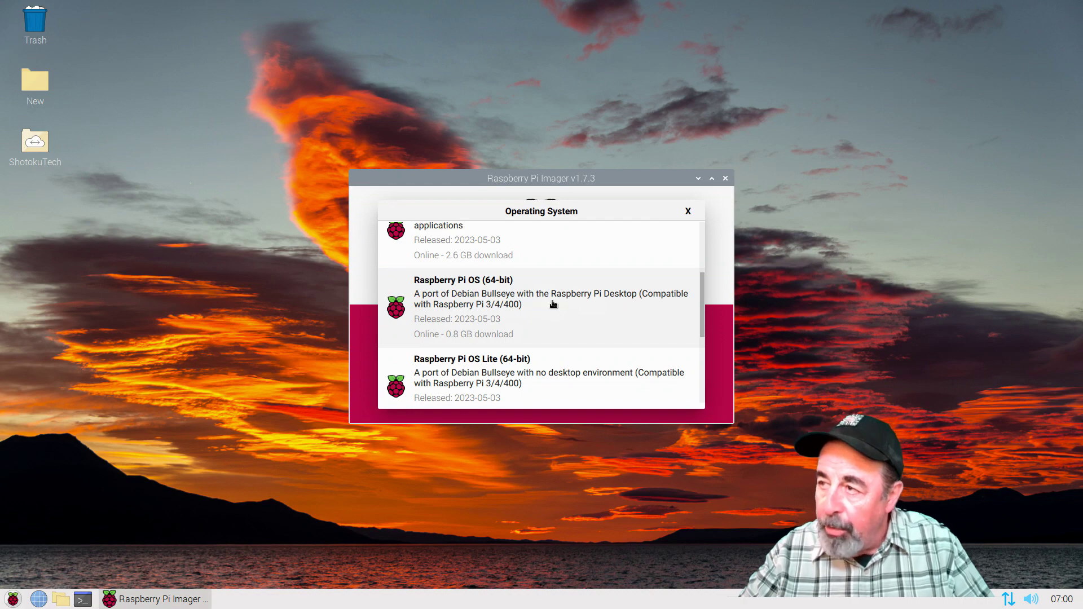
scroll(553, 304, "down", 2)
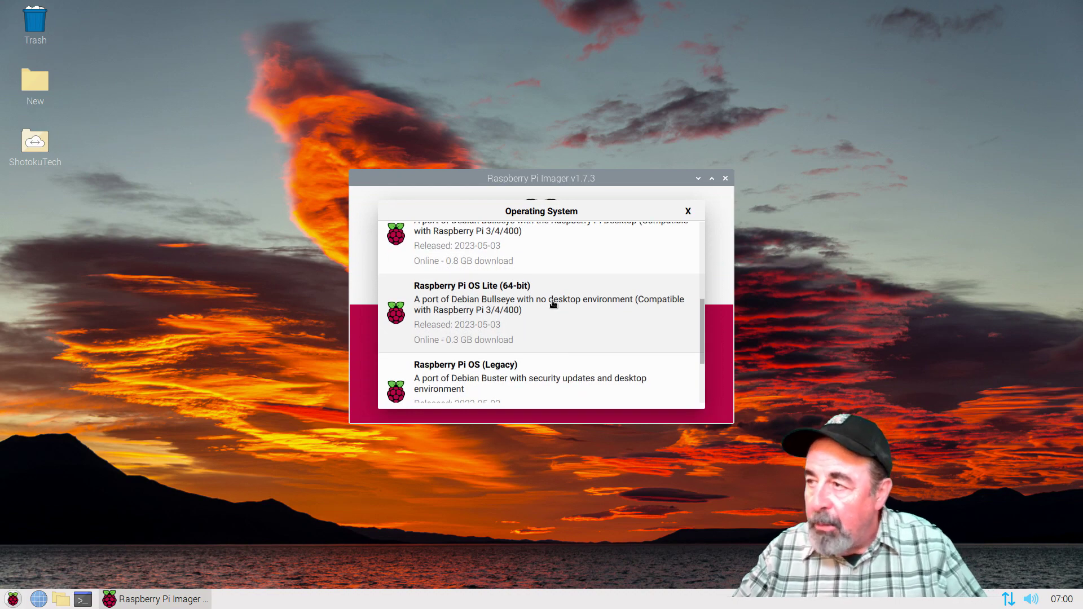
scroll(550, 305, "up", 2)
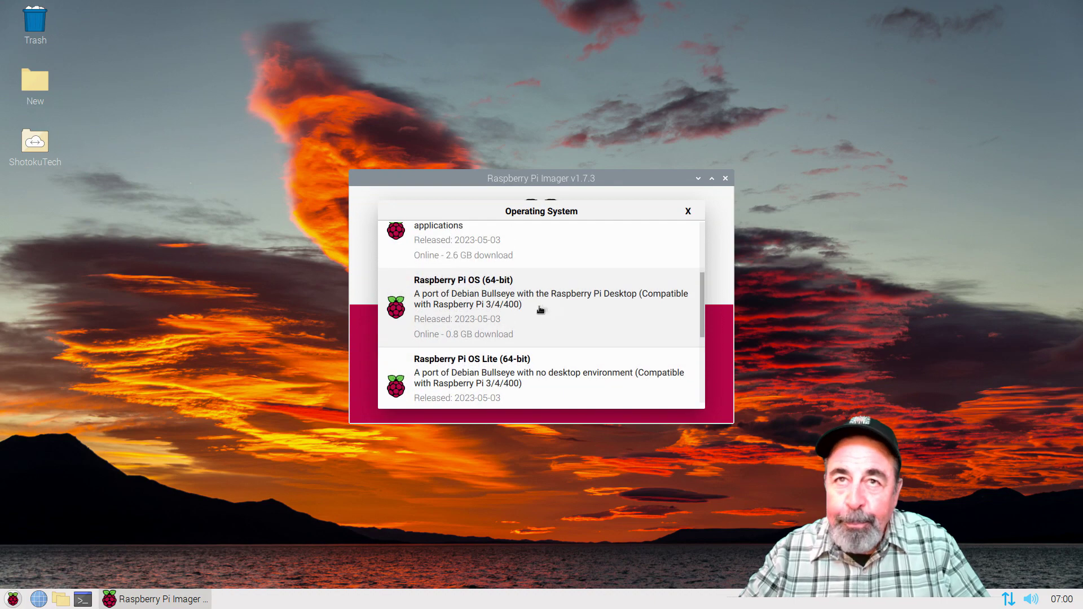
left_click(539, 309)
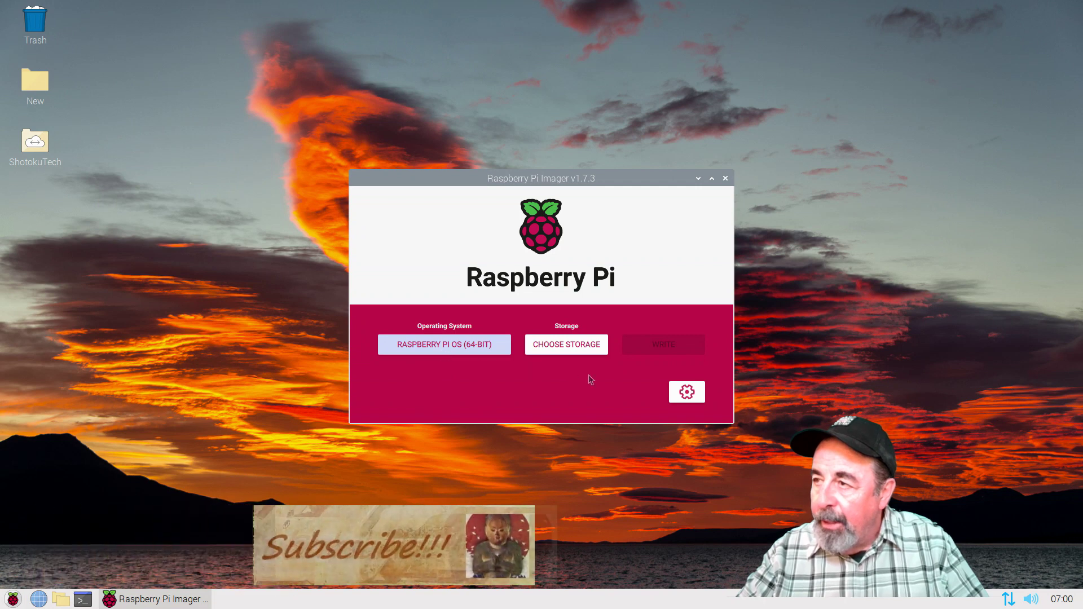
- Browse the advanced options (Enable SSH, username/password, wireless LAN), then close the dialog and the Imager
left_click(692, 394)
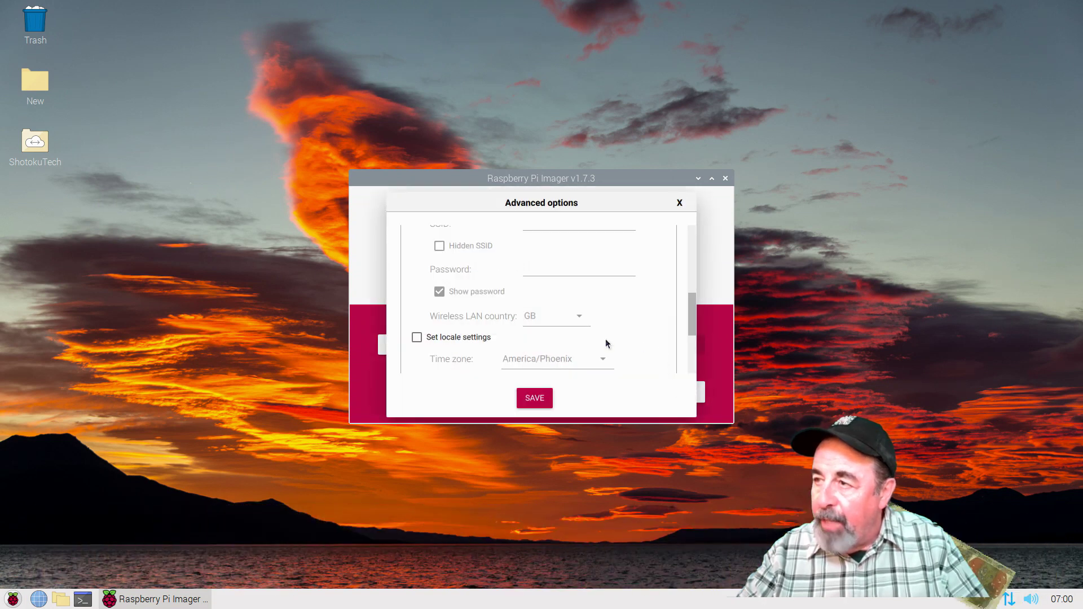
scroll(604, 338, "up", 5)
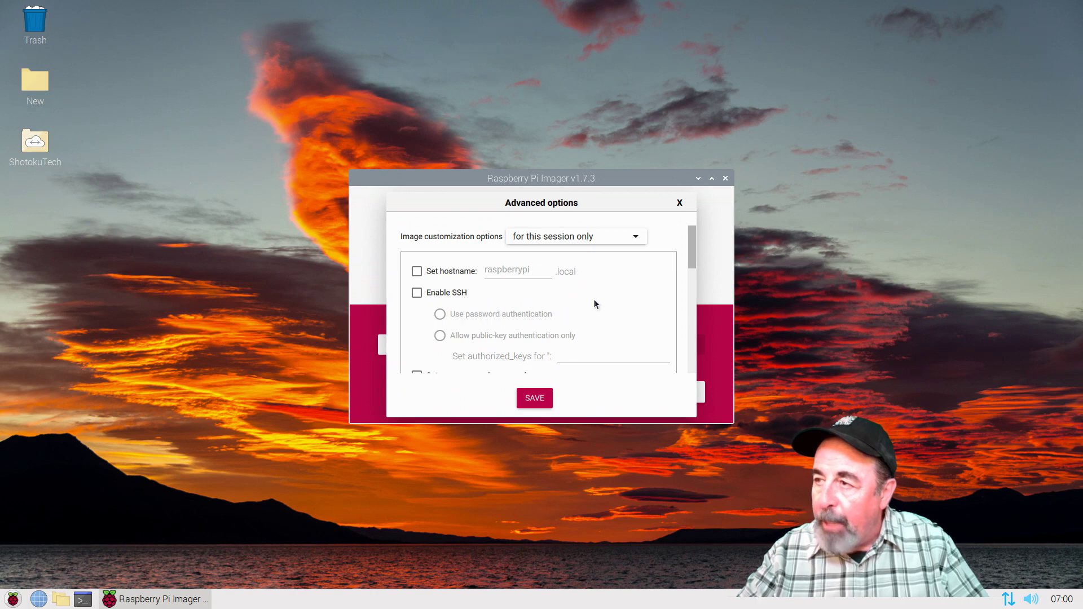
scroll(598, 300, "down", 2)
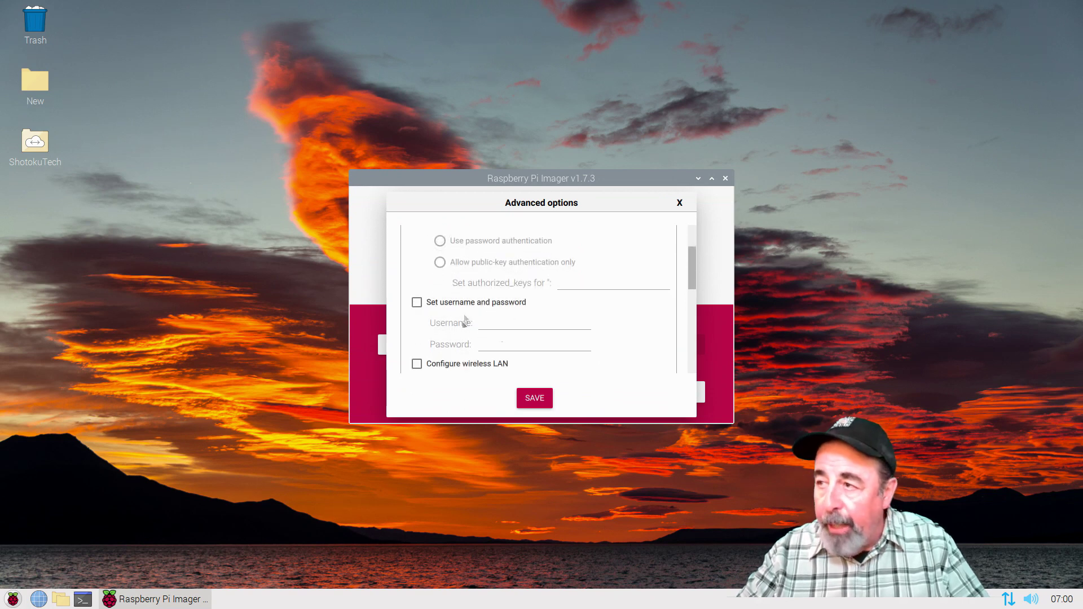
scroll(541, 333, "down", 2)
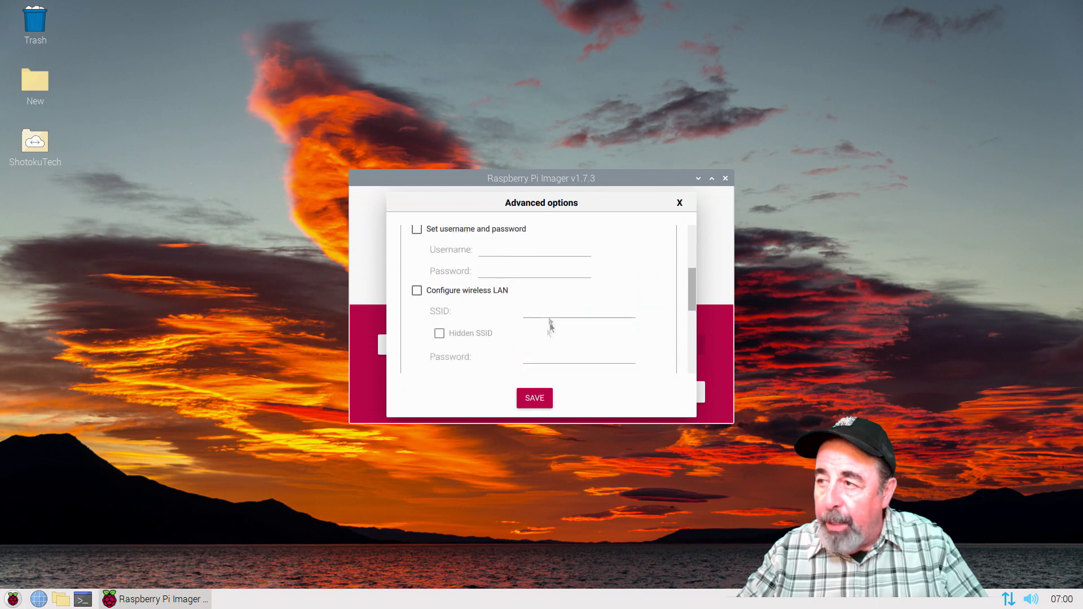
scroll(536, 326, "down", 2)
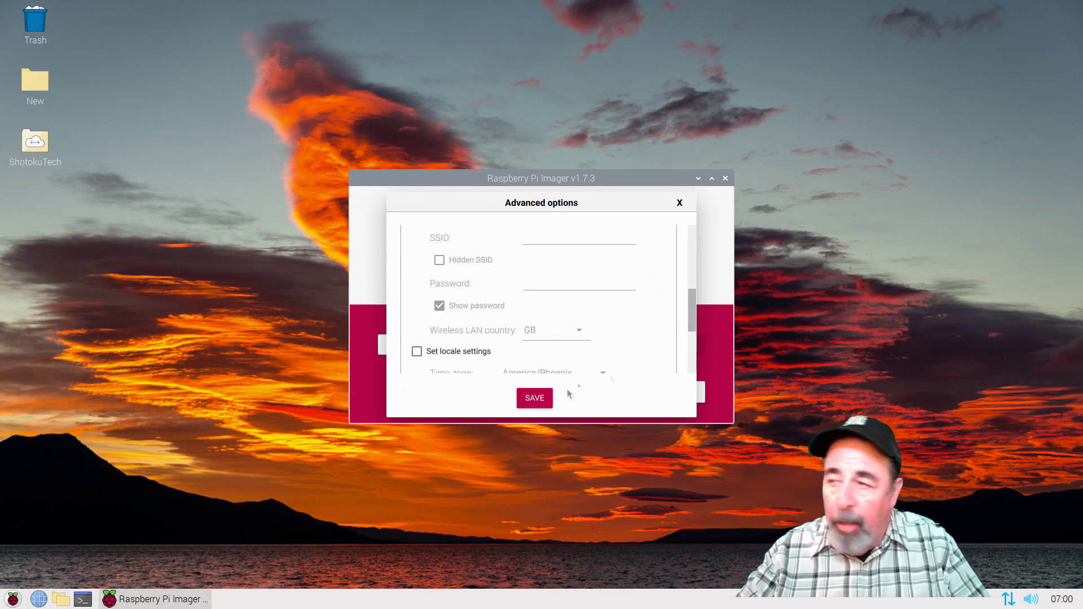
left_click(534, 397)
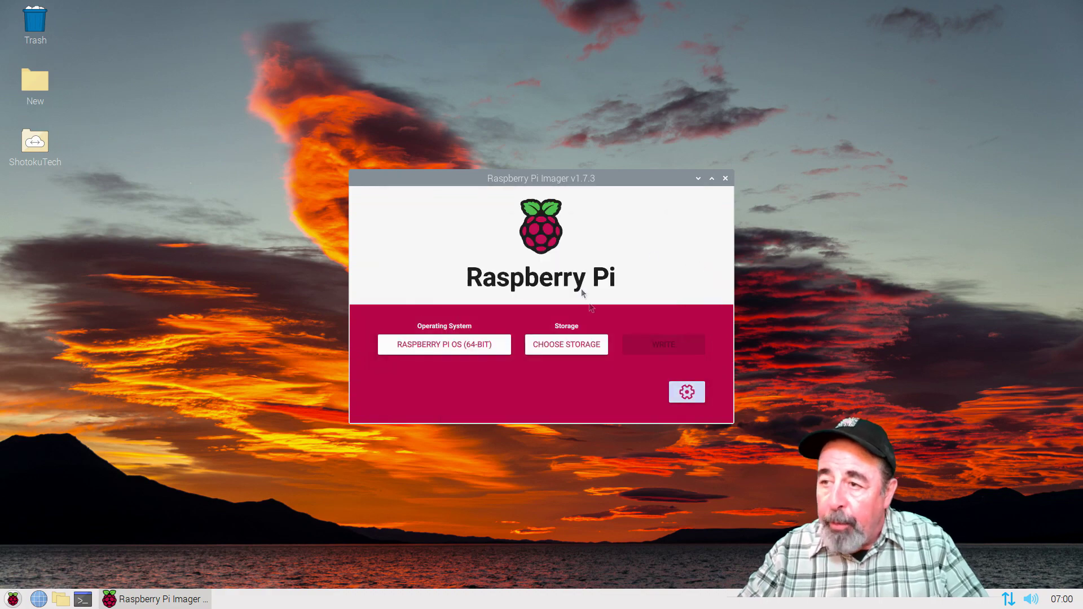
left_click(726, 179)
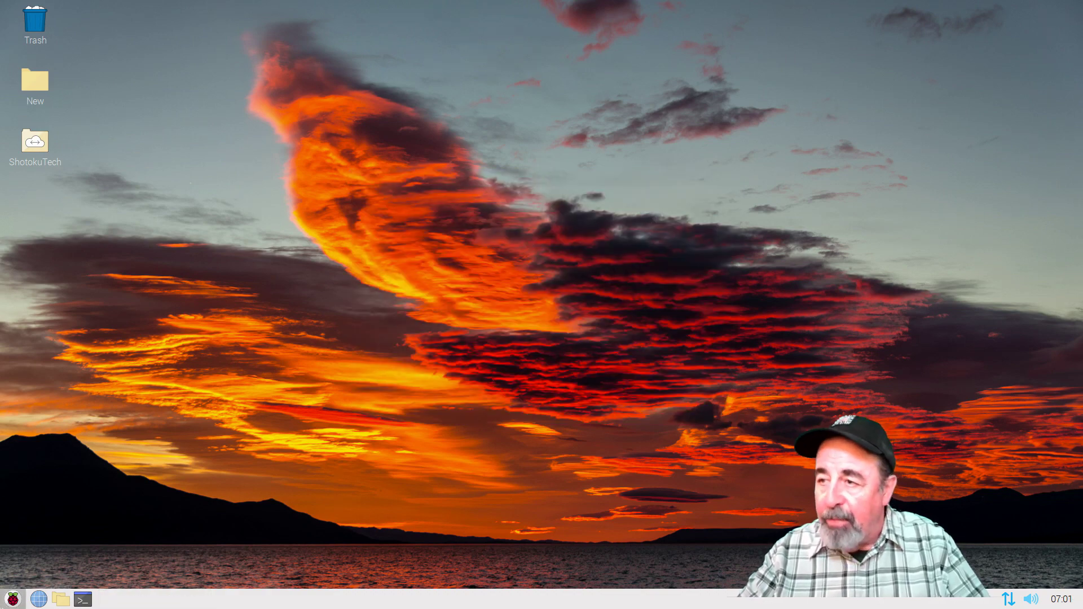
left_click(12, 604)
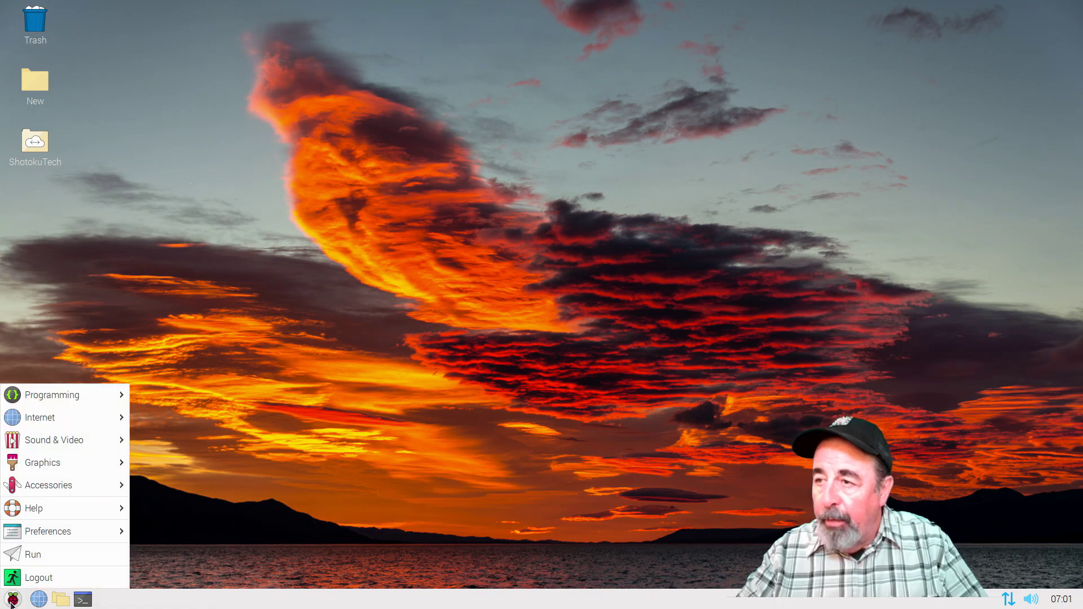
mouse_move(52, 533)
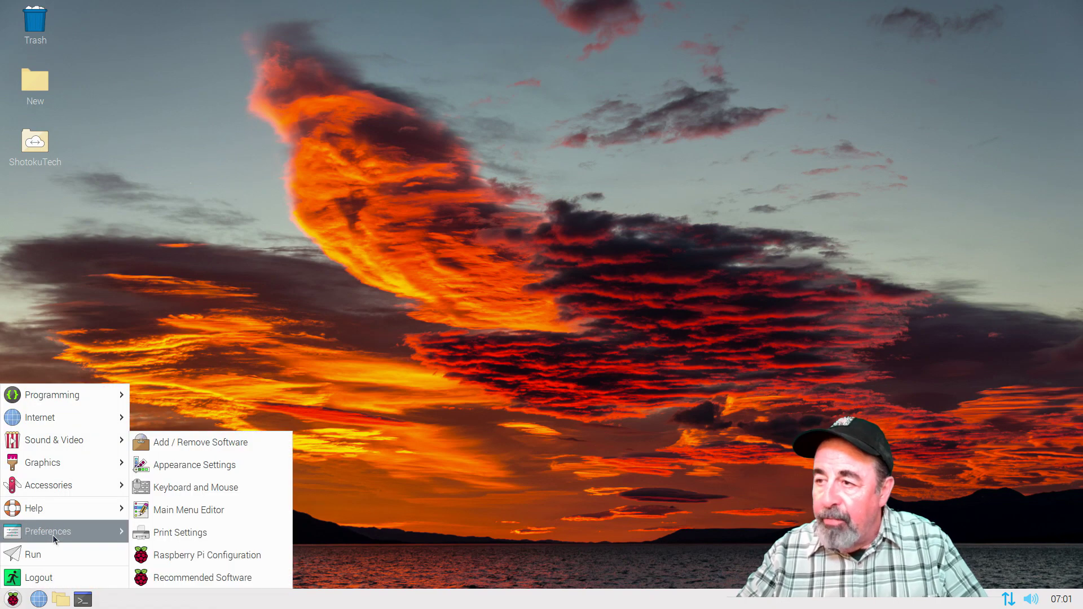
left_click(169, 556)
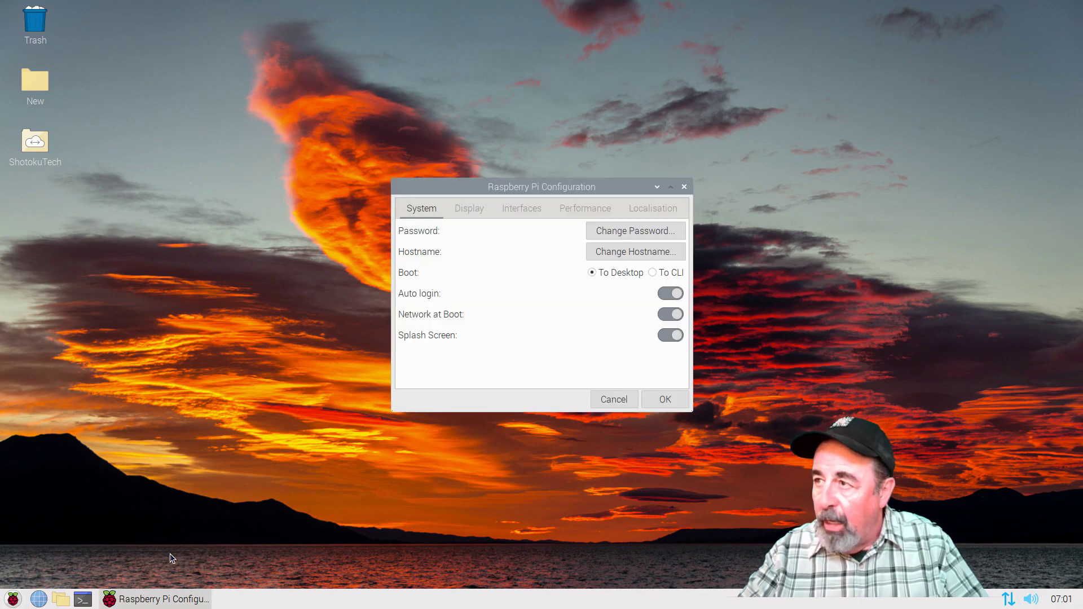
left_click(518, 208)
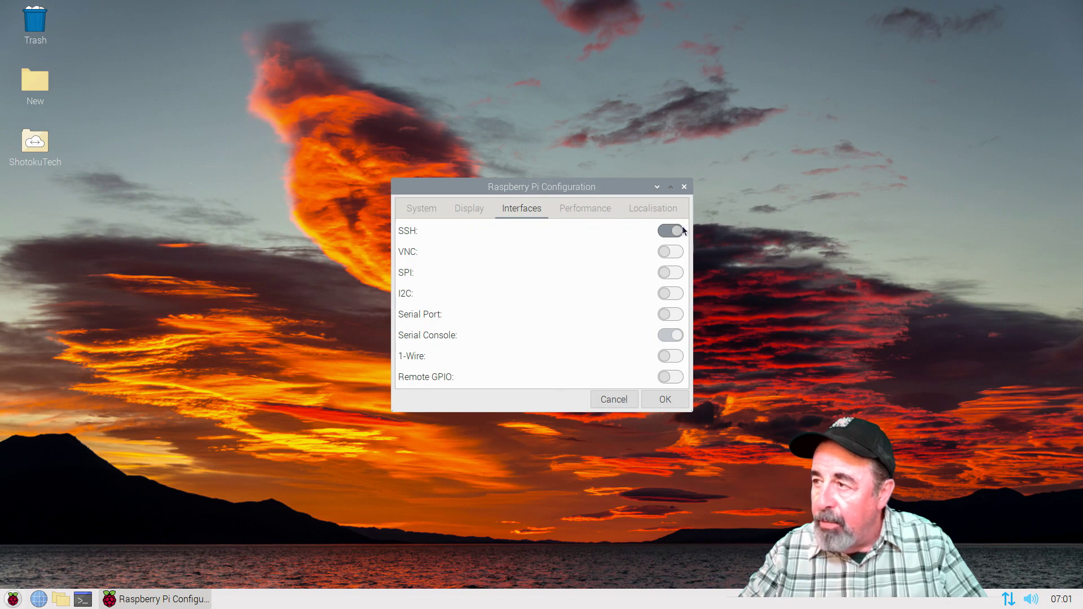
left_click(685, 187)
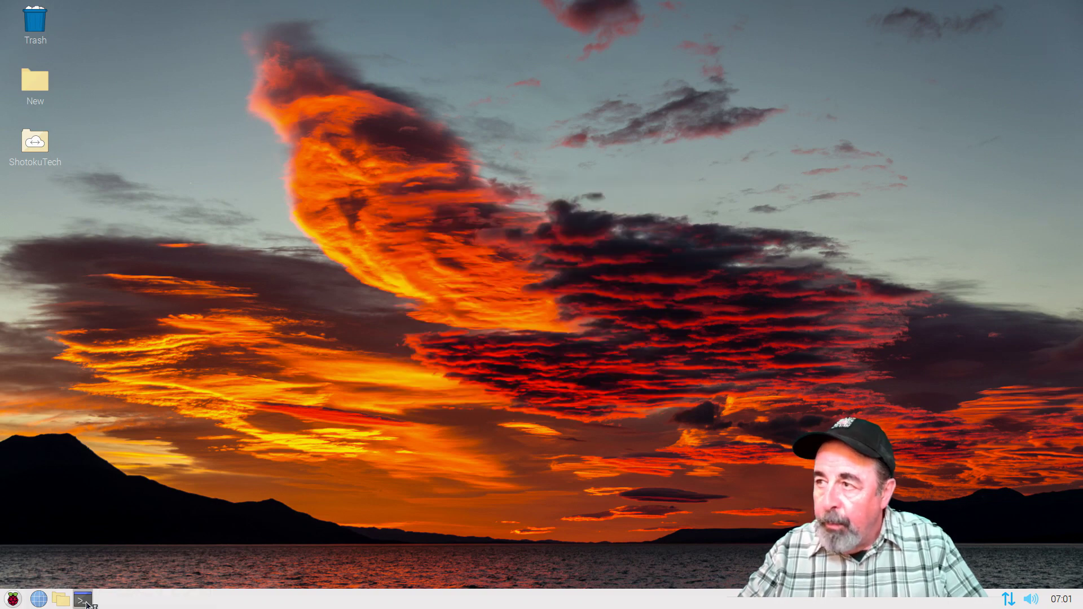
- Run sudo raspi-config in a new terminal
left_click(85, 600)
type("sudo")
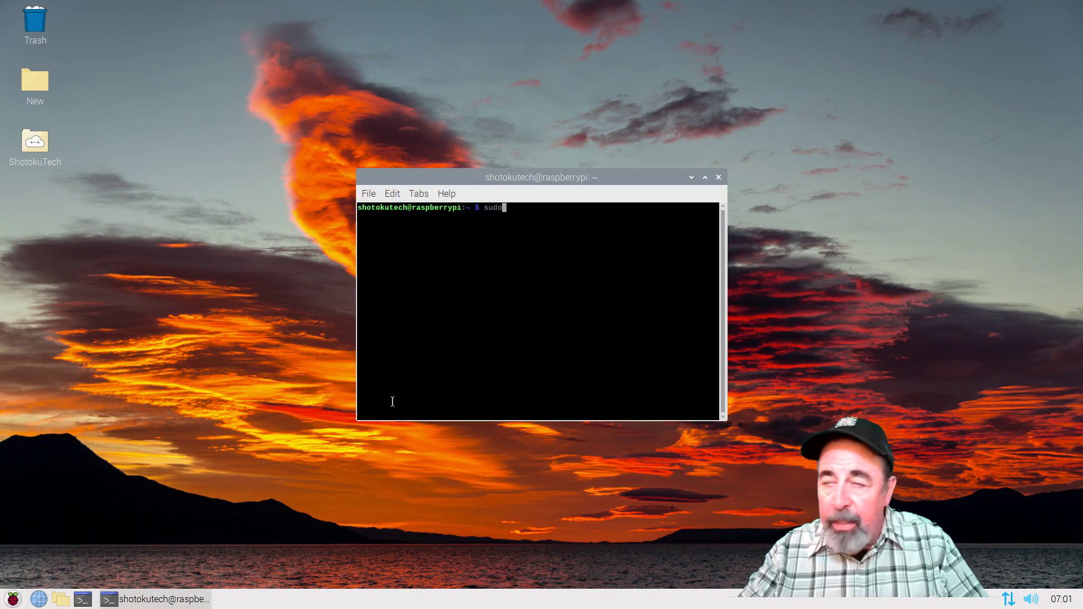
type(" raspi")
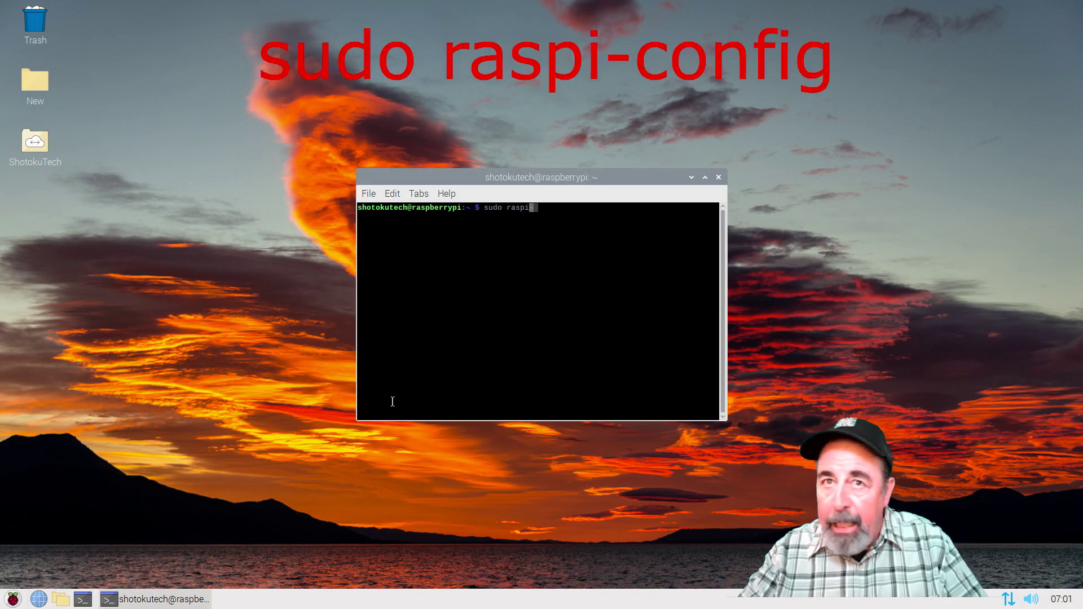
type("-co")
key("BackSpace")
type("onfig")
key("Return")
- Enable SSH under Interface Options > I2 SSH, then close the terminal
key("Down")
key("Down")
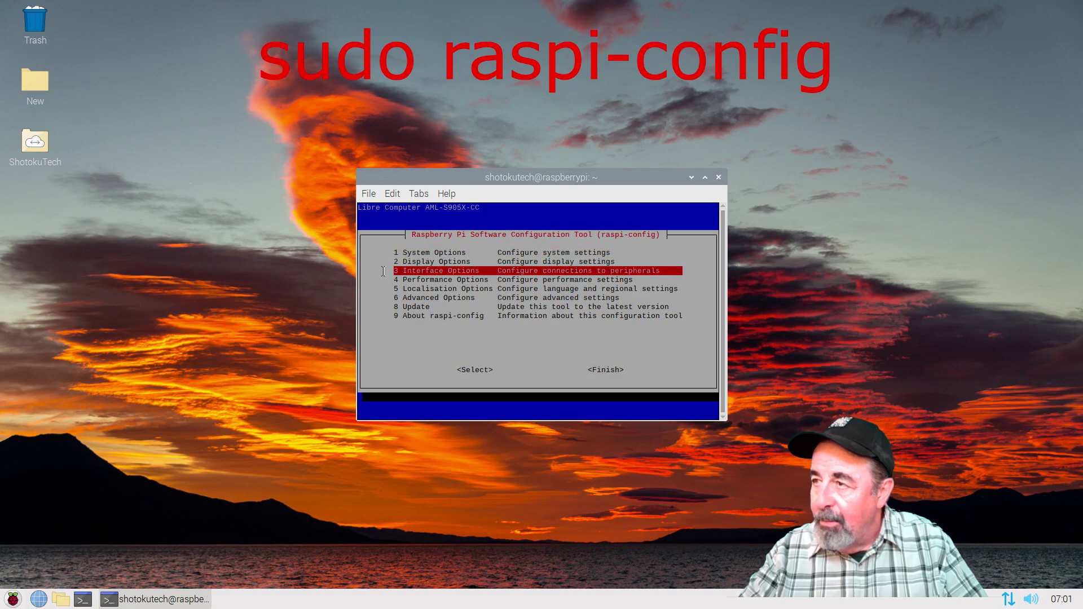
key("Return")
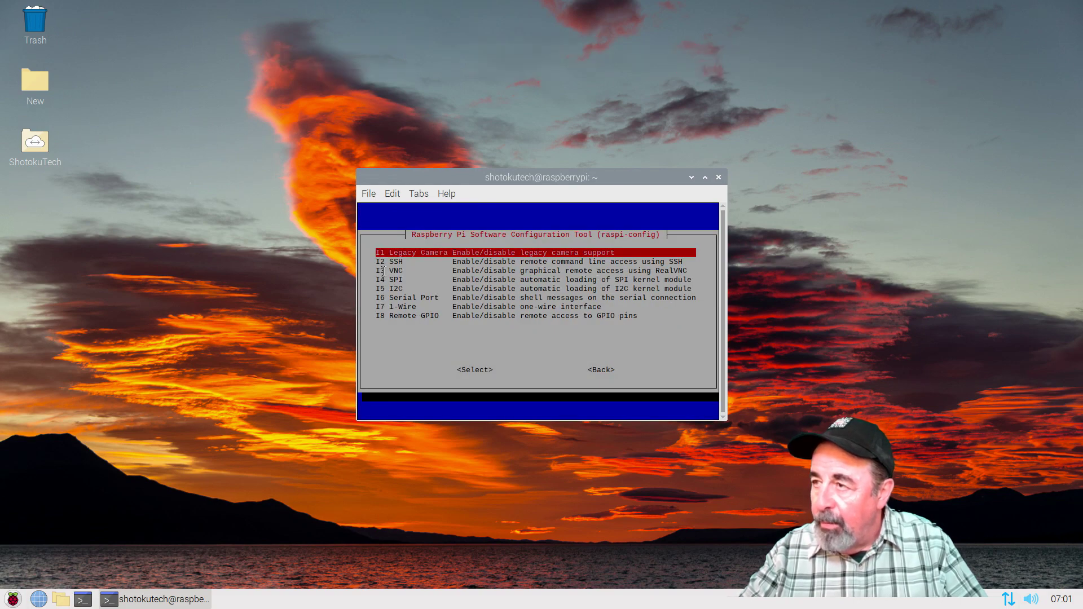
key("Down")
key("Return")
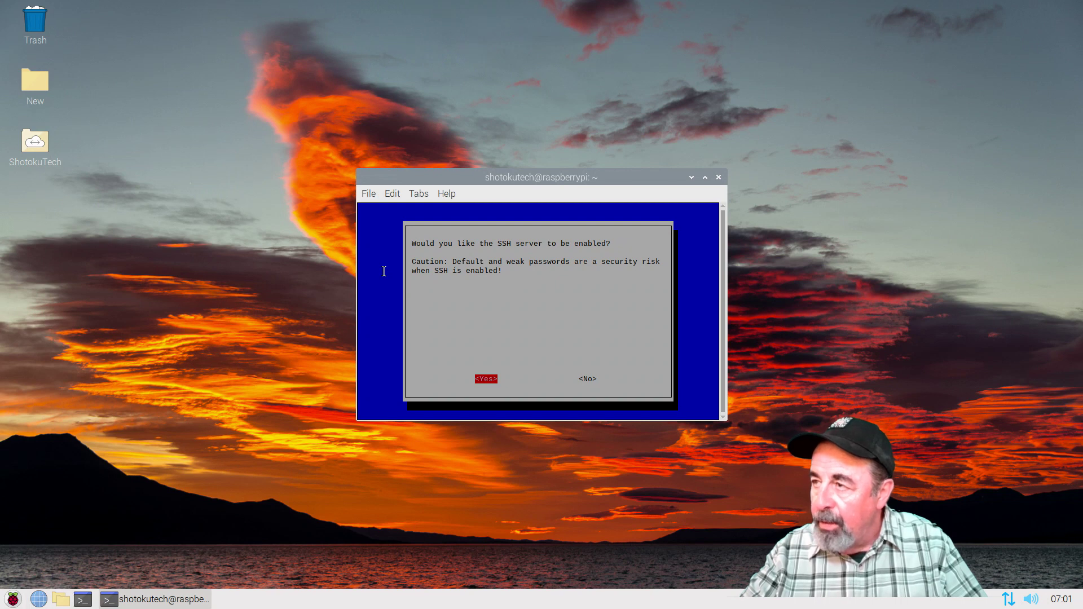
key("Return")
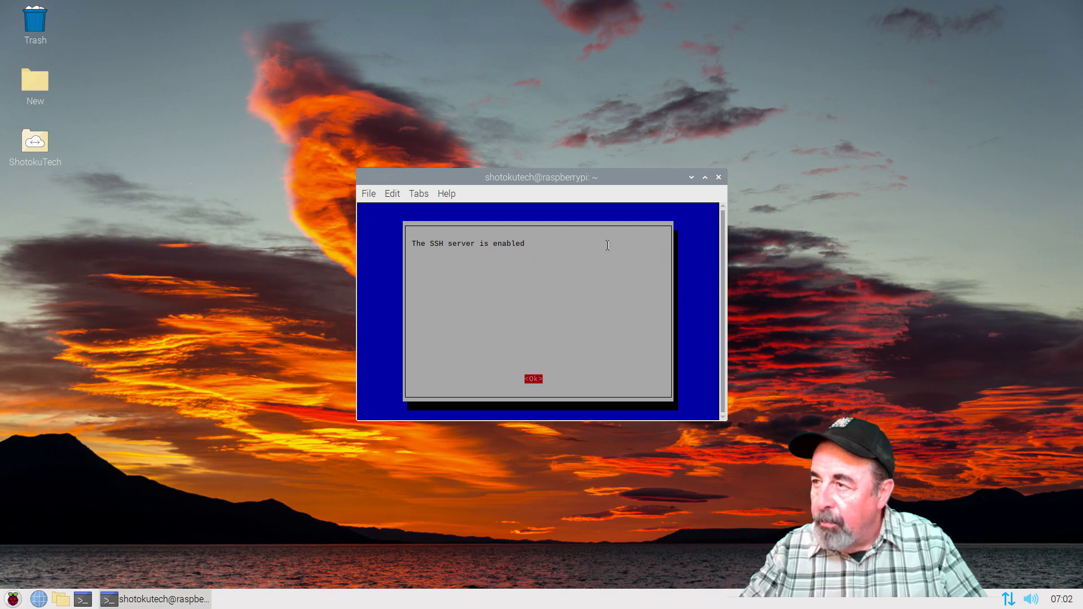
left_click(718, 177)
- Run sudo systemctl enable ssh in a new terminal
left_click(83, 599)
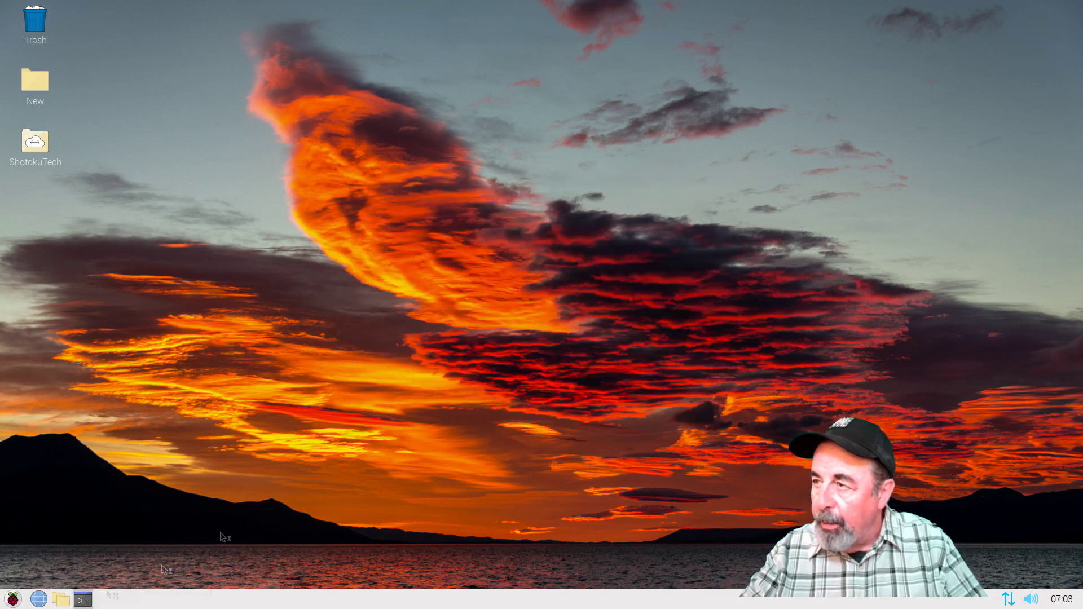
type("sudo")
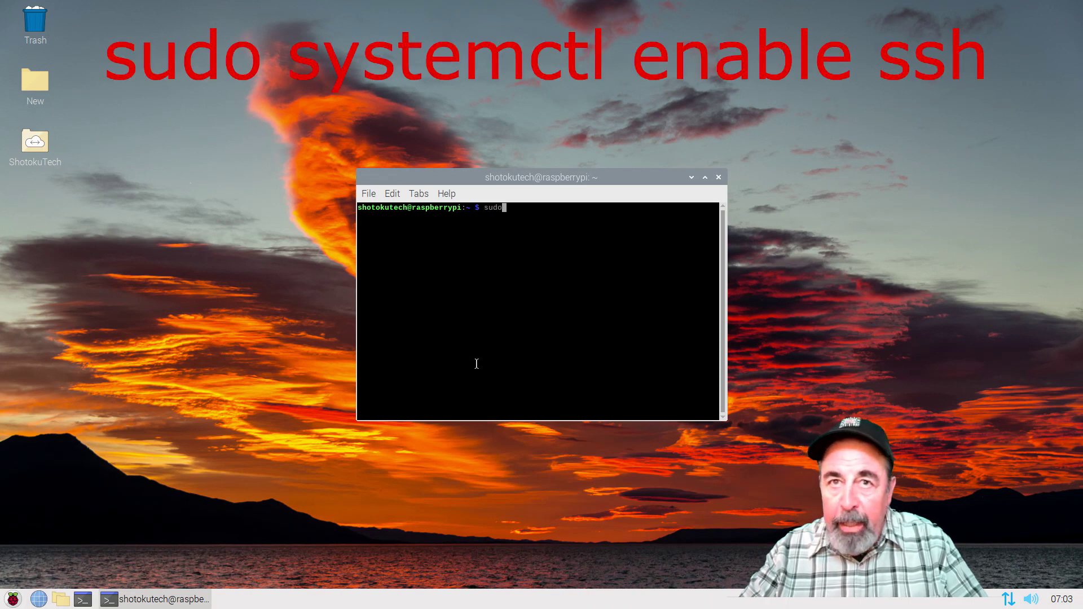
type(" systemc")
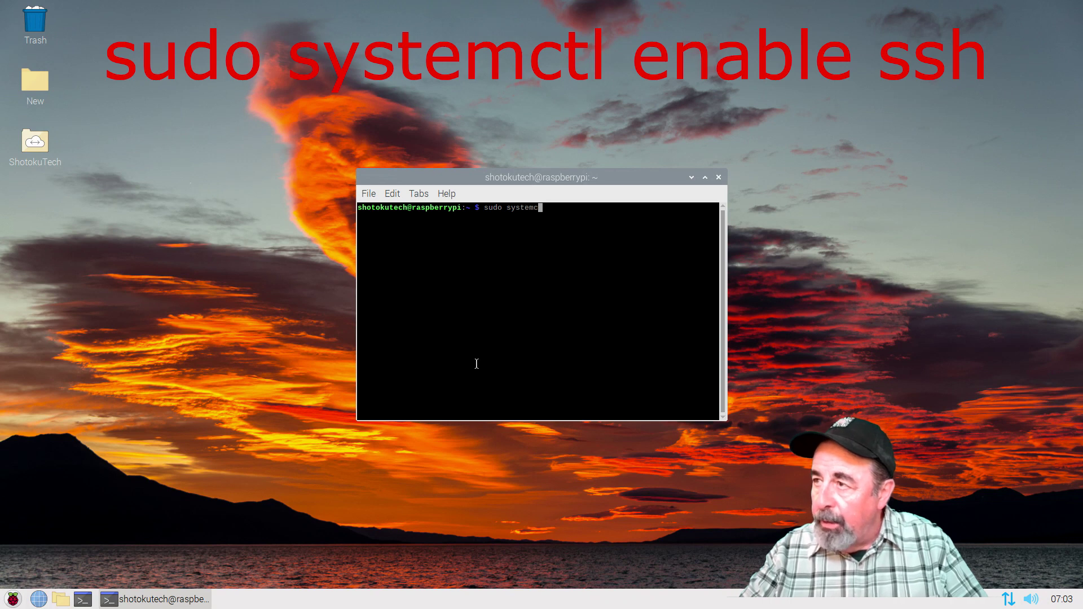
type("tl")
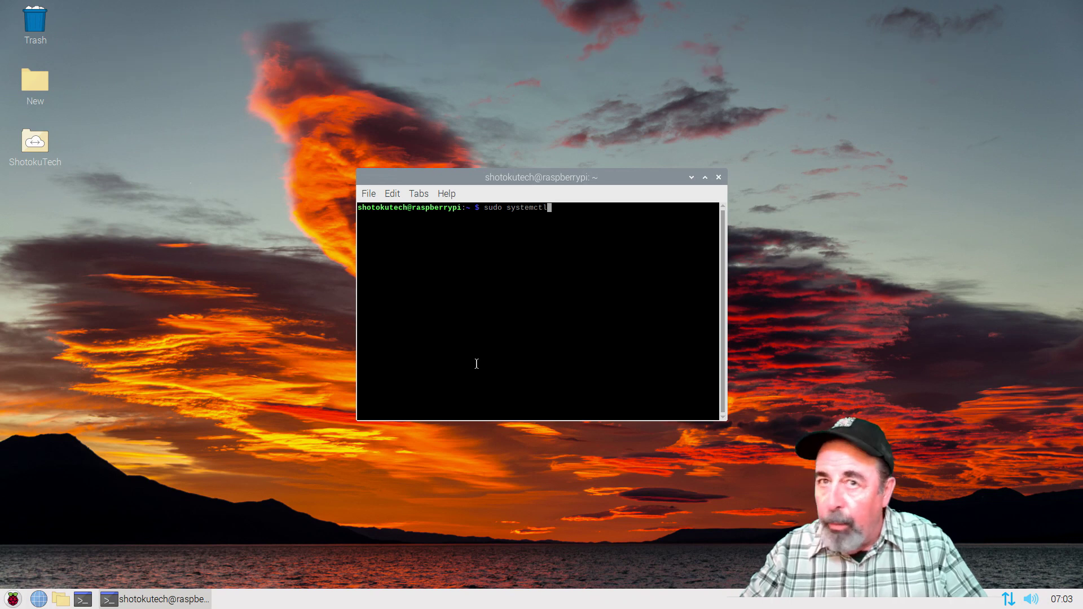
type(" enabl")
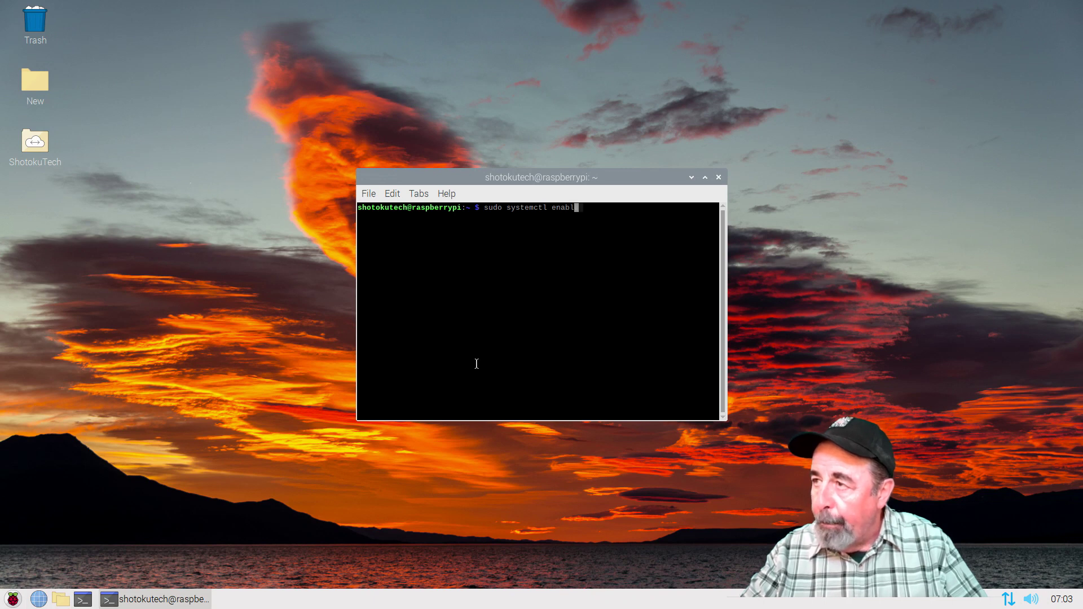
type("e ssh")
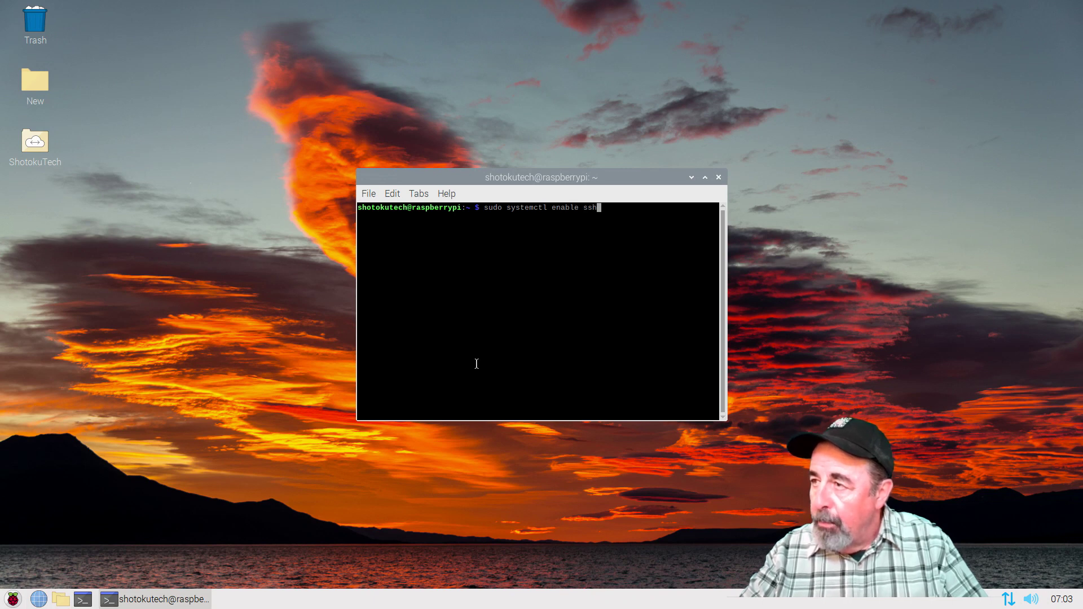
key("Return")
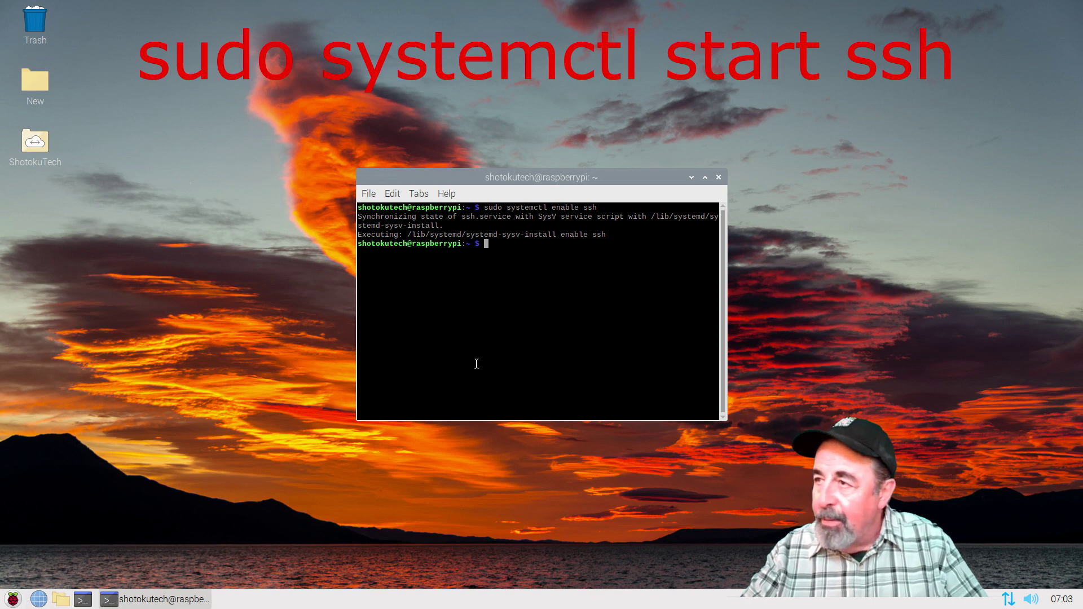
- Edit the recalled command into sudo systemctl start ssh and run it
key("Up")
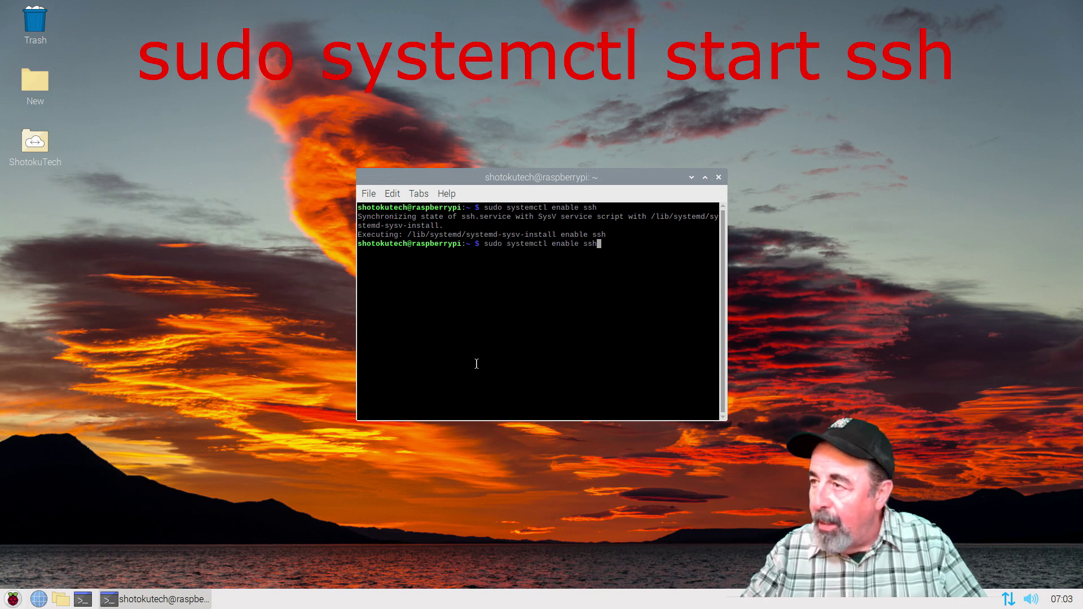
key("Left")
key("Left")
key("Left")
key("Left")
key("Left")
key("Left")
key("Left")
key("Left")
key("Left")
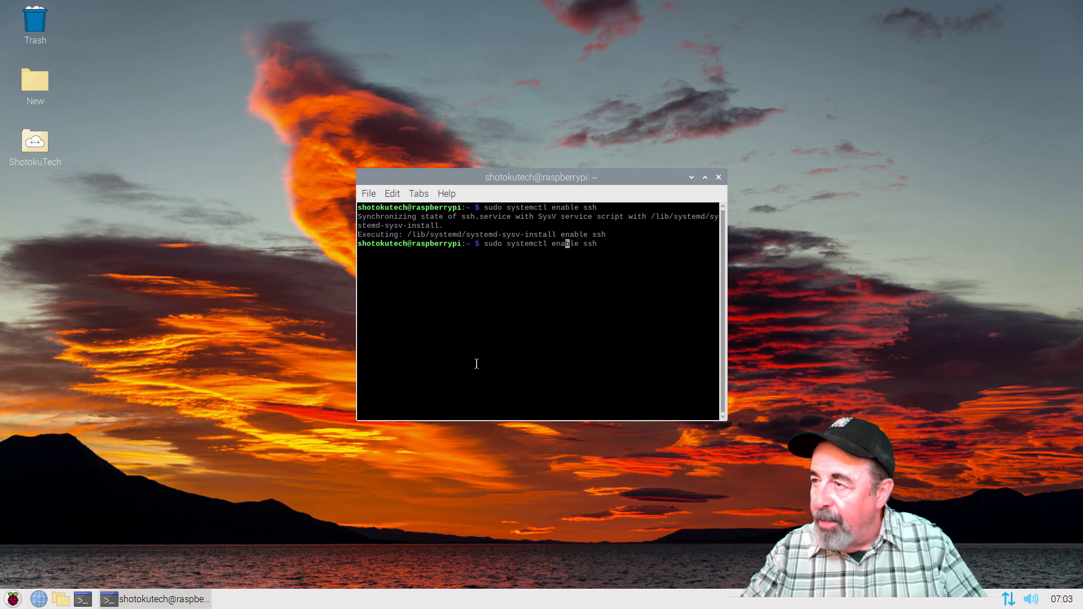
key("Left")
type("start")
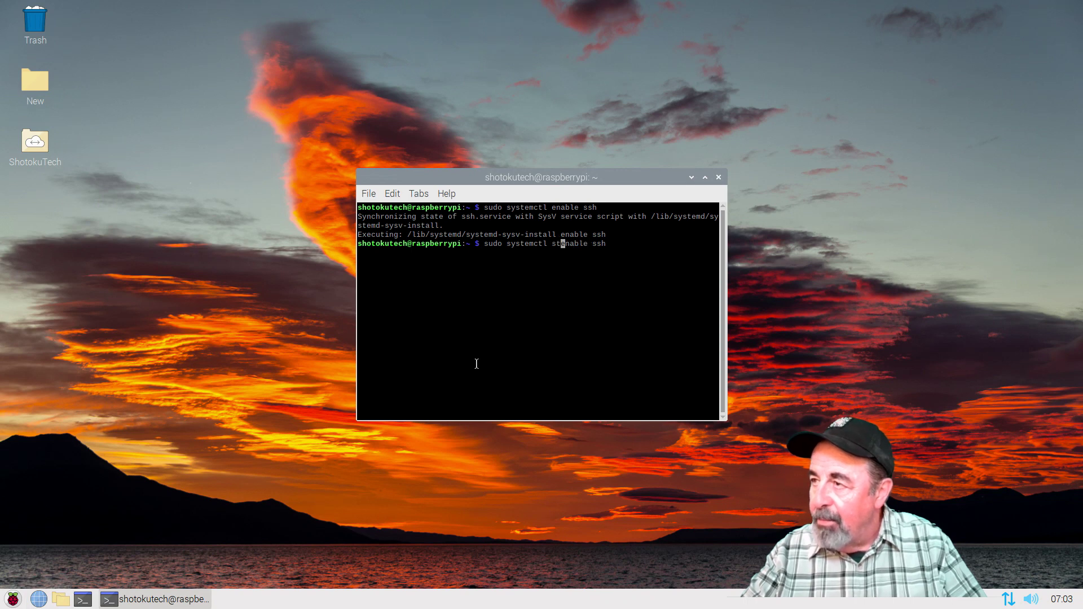
key("Delete")
key("Delete")
key("Delete")
key("Delete")
key("Delete")
key("Delete")
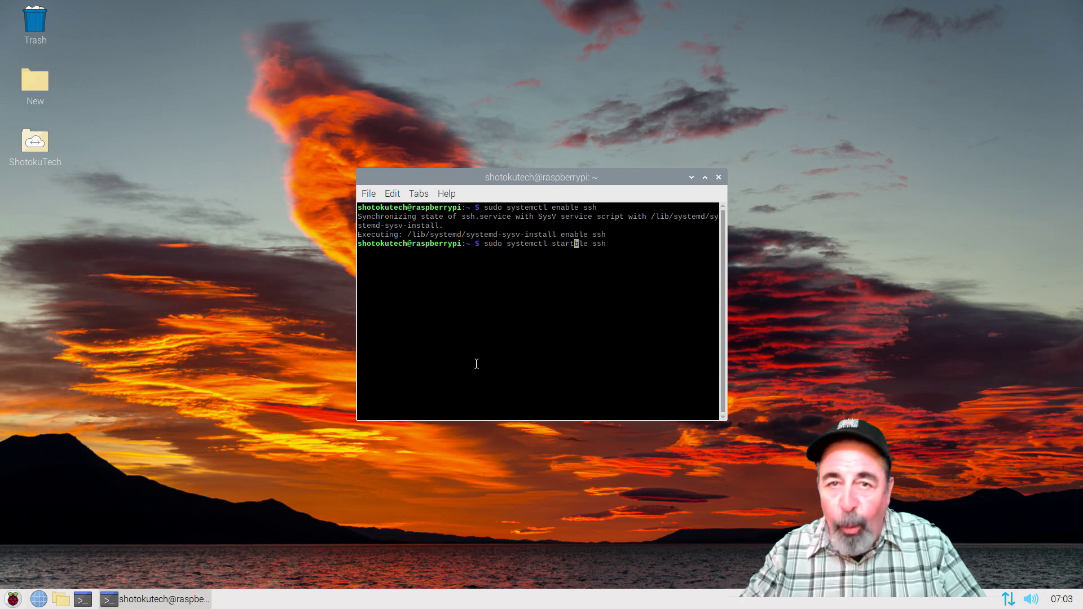
key("Return")
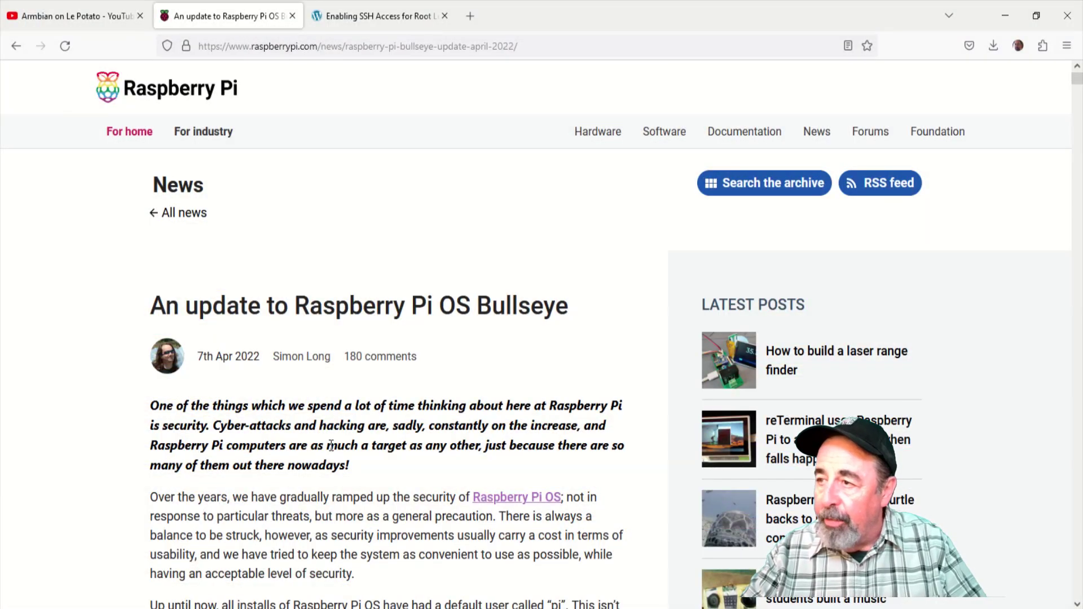
- Scroll the Bullseye article and highlight the paragraph about removing the default pi user
scroll(330, 445, "down", 3)
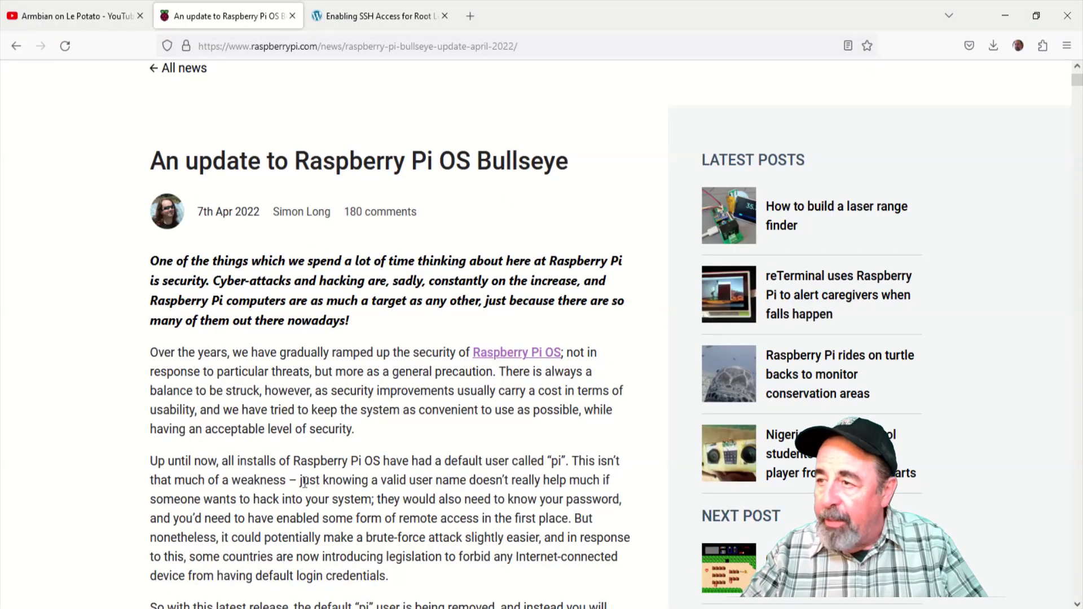
scroll(345, 498, "down", 4)
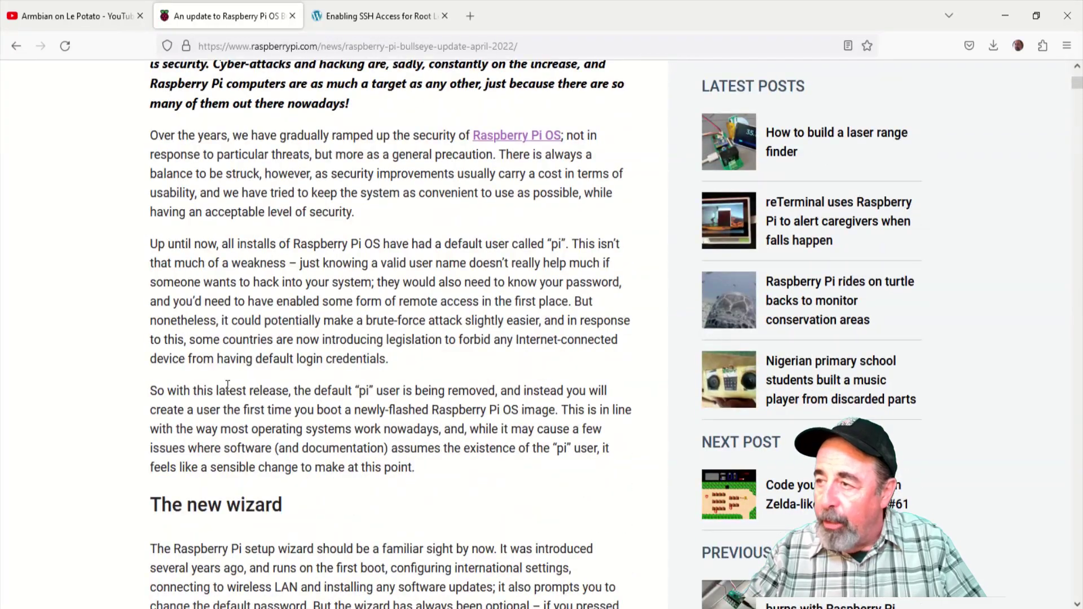
left_click_drag(217, 391, 543, 424)
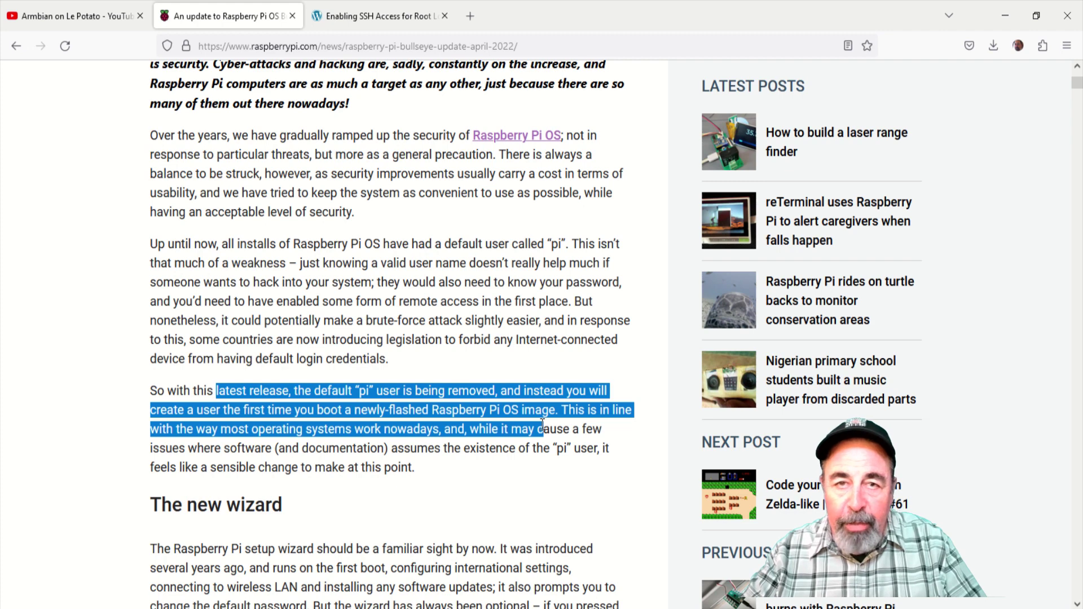
left_click_drag(543, 424, 469, 477)
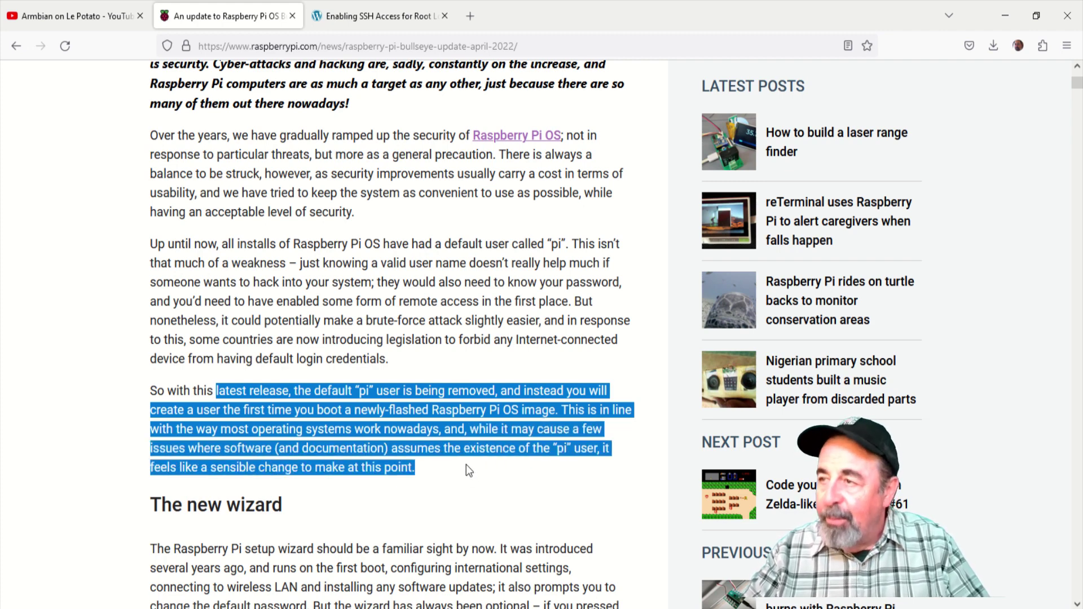
left_click(466, 465)
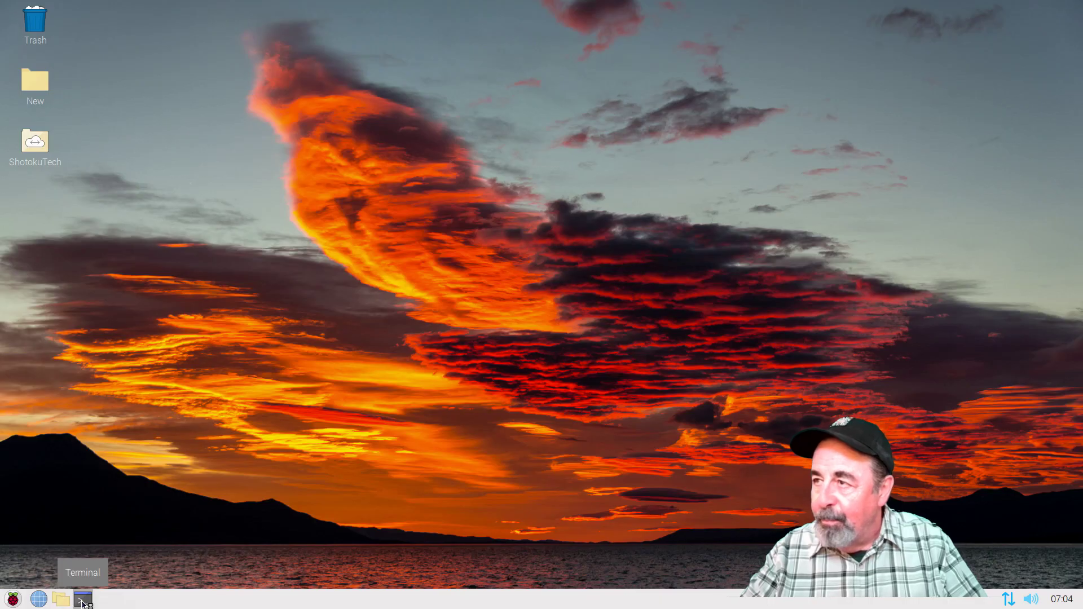
left_click(83, 599)
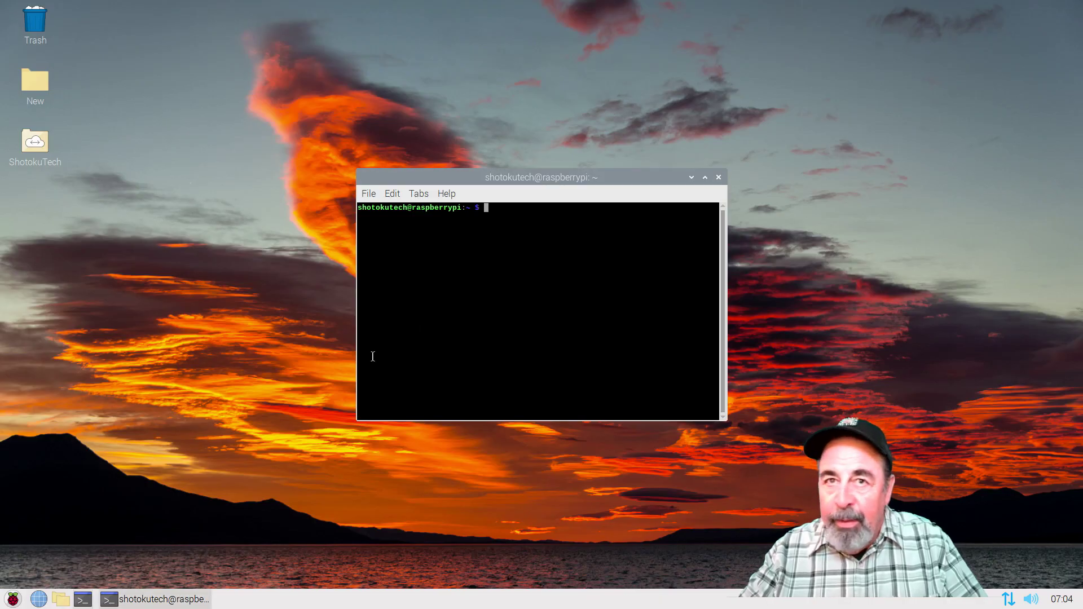
- Create user regularjoe with sudo adduser and enter its password twice
type("sudo ")
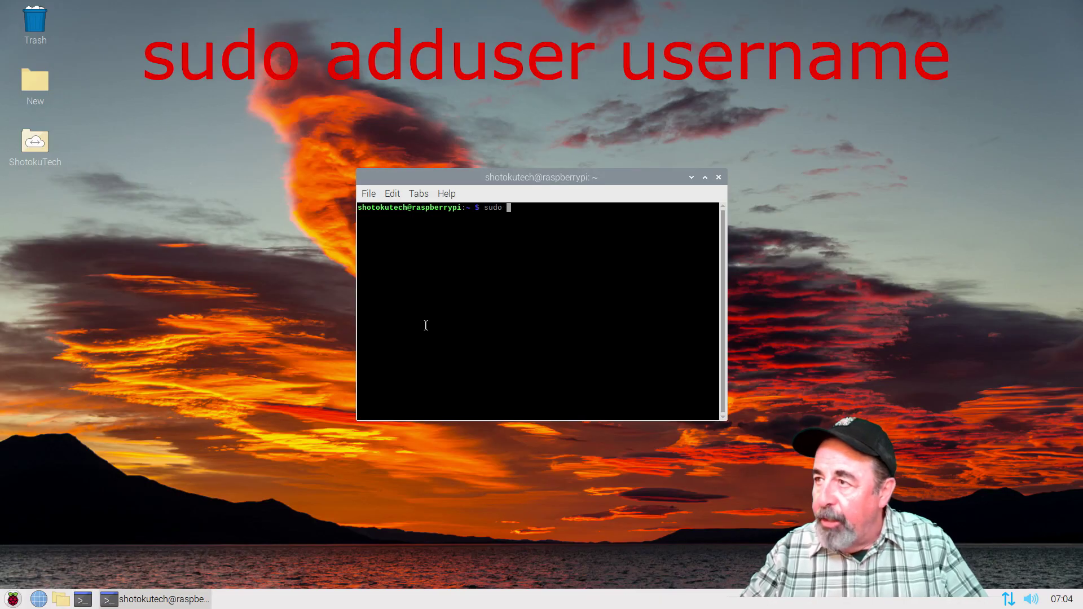
type("add")
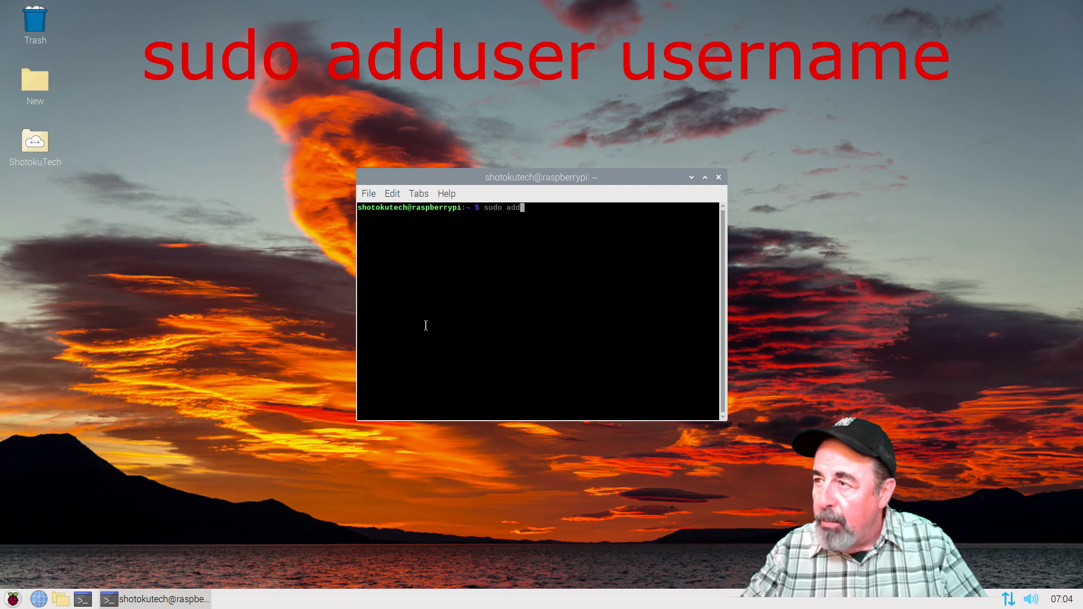
type("user")
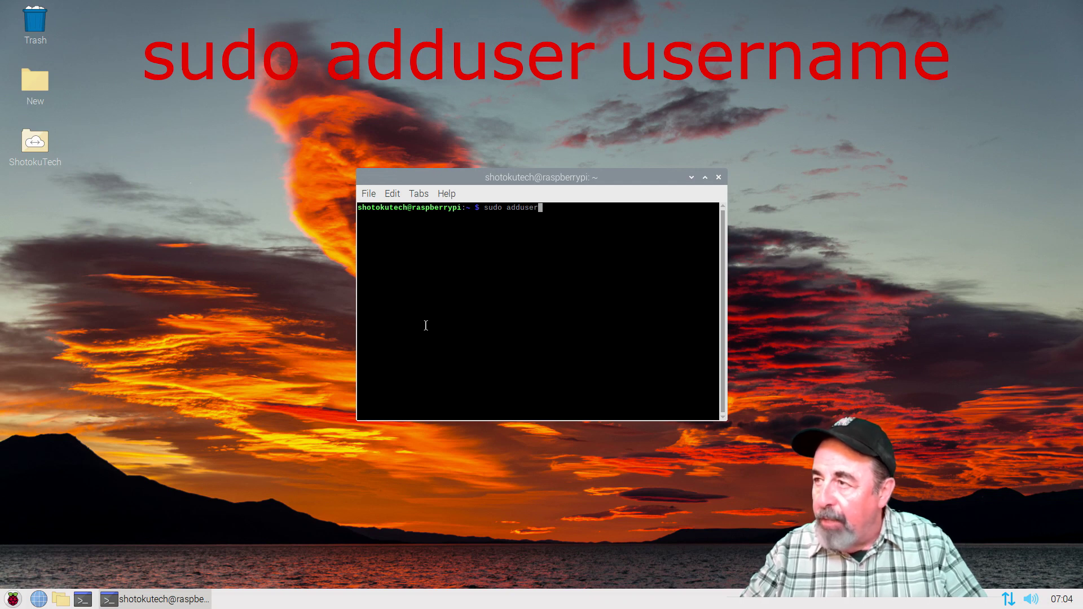
type(" regul")
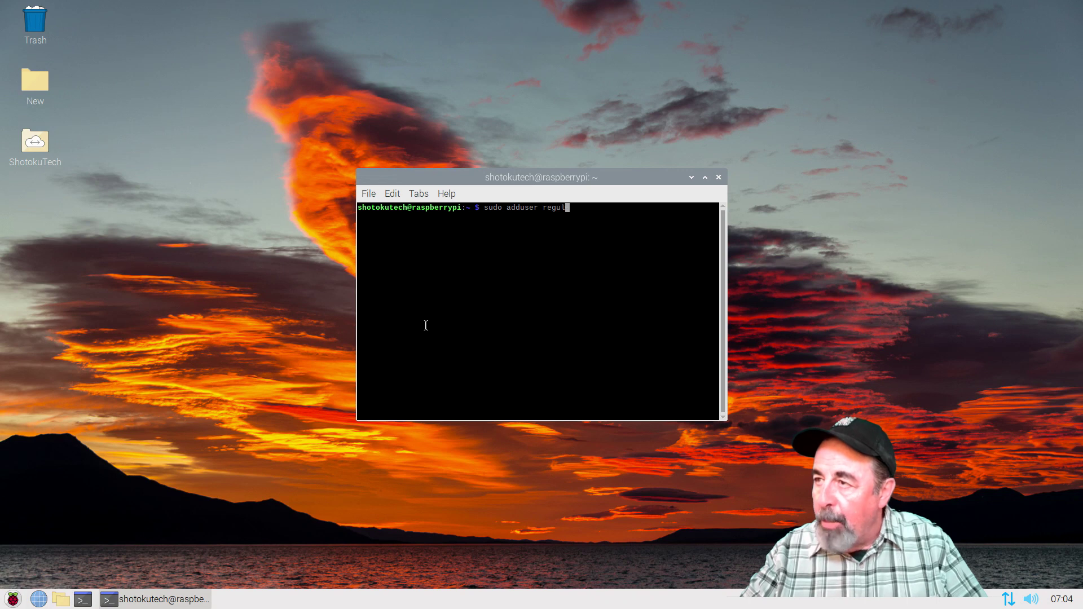
type("arjoe")
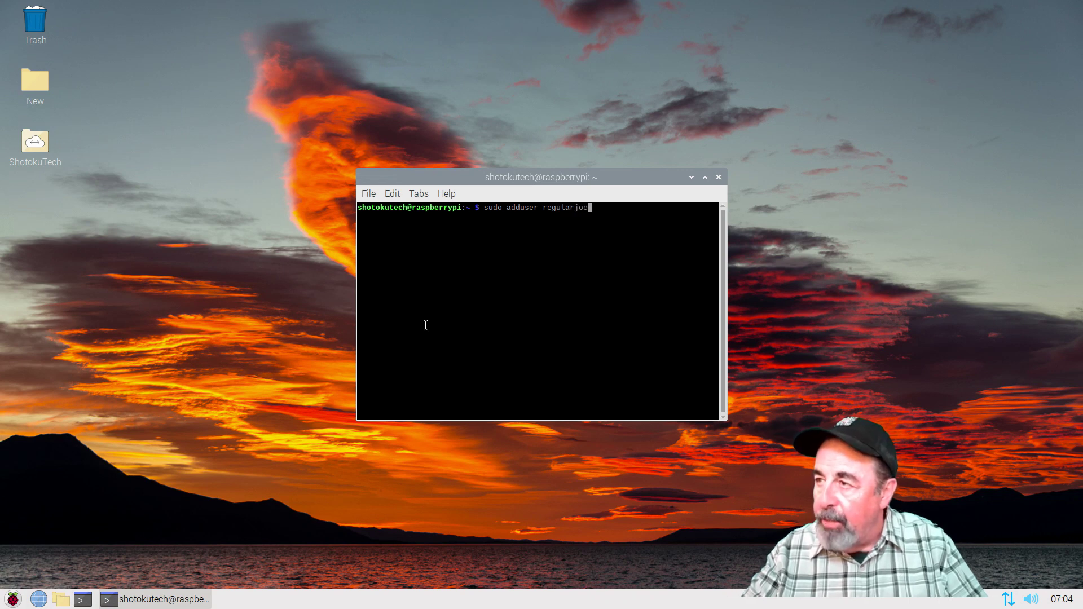
key("Return")
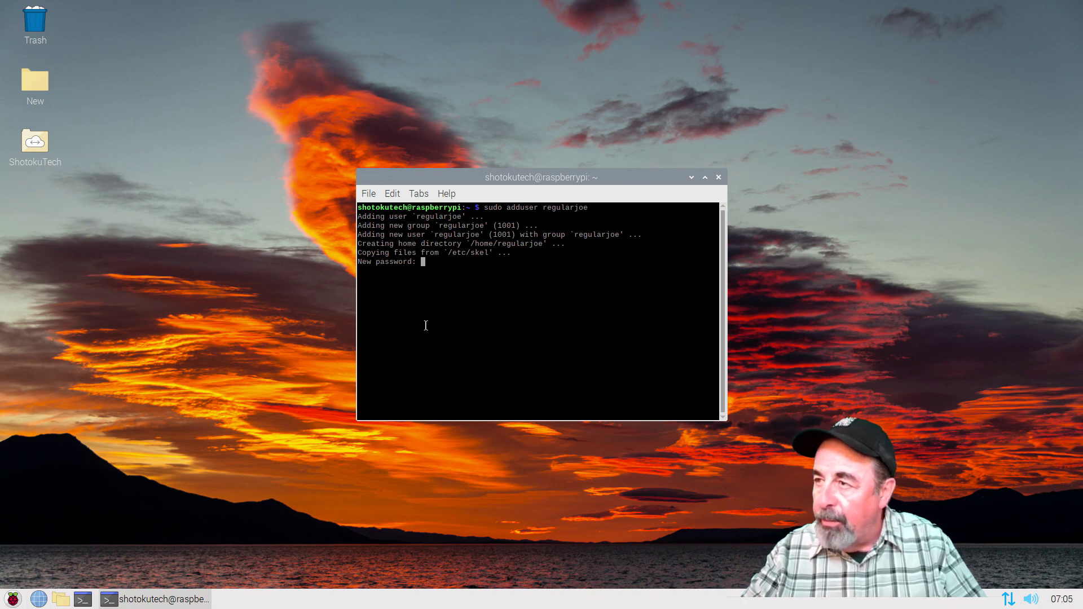
key("Return")
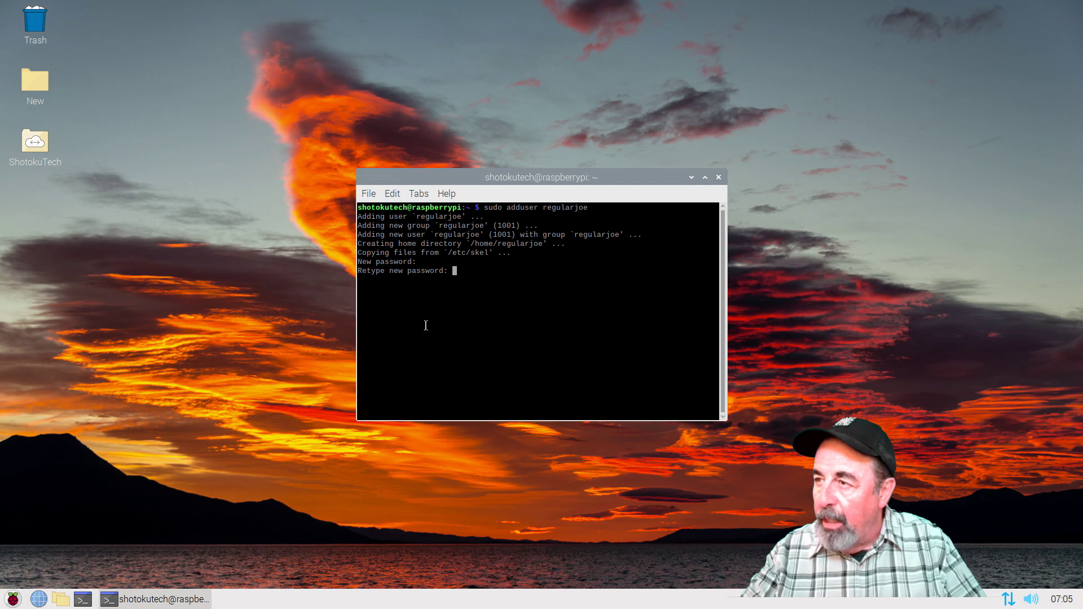
key("Return")
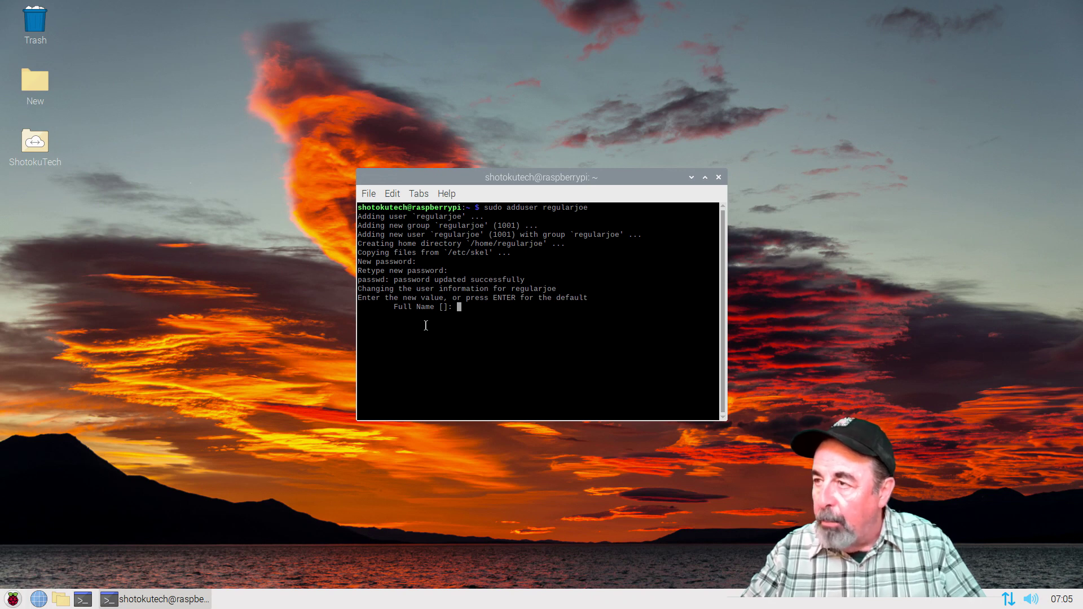
- Leave the full name and contact fields blank and confirm the details with Y
key("Return")
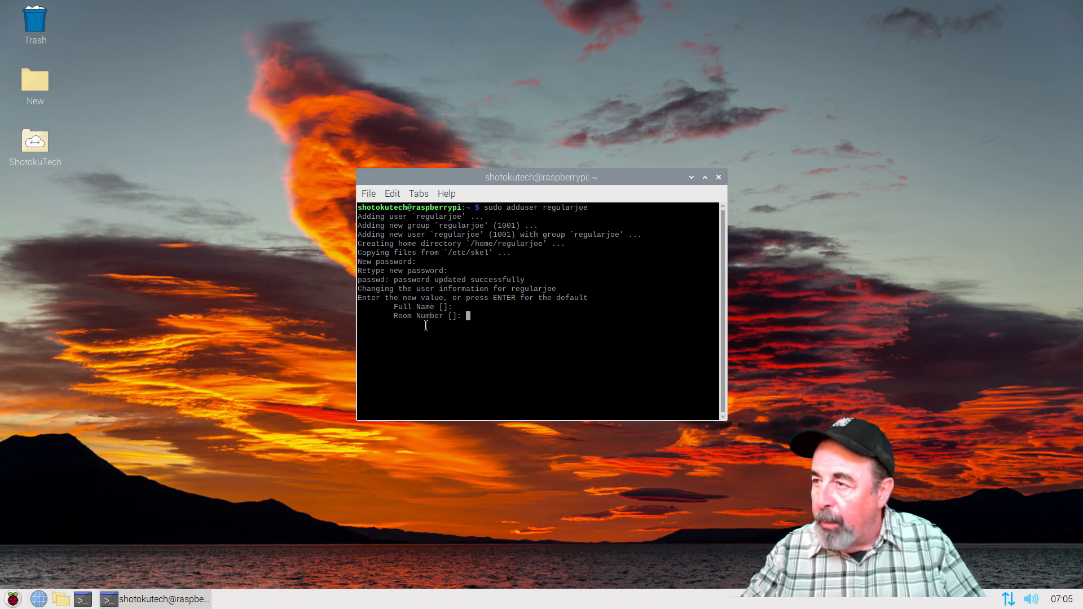
key("Return")
key("Return")
key("Return")
key("Return")
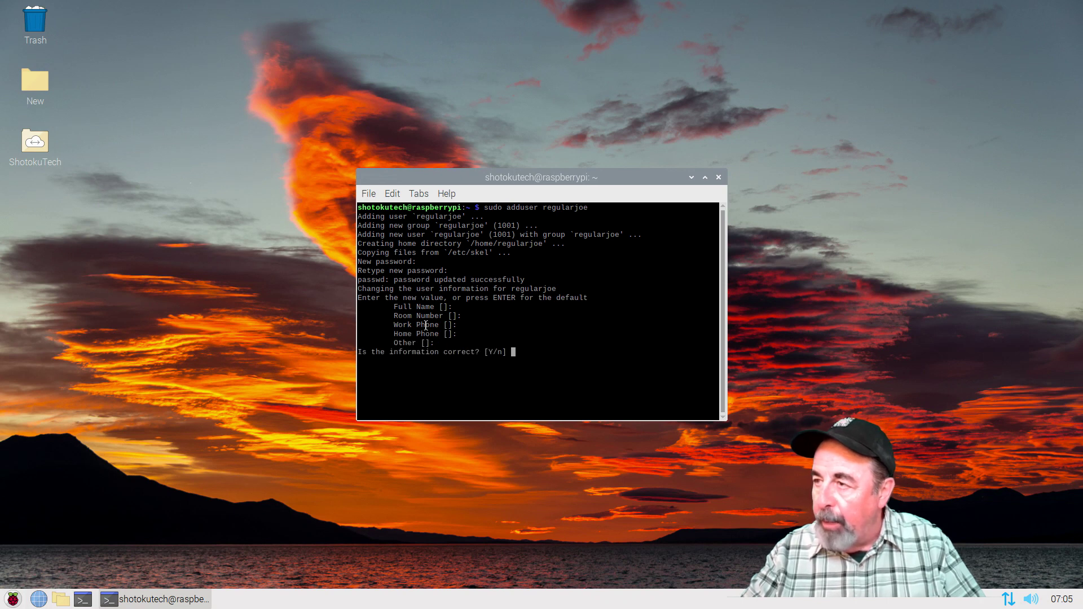
type("Y")
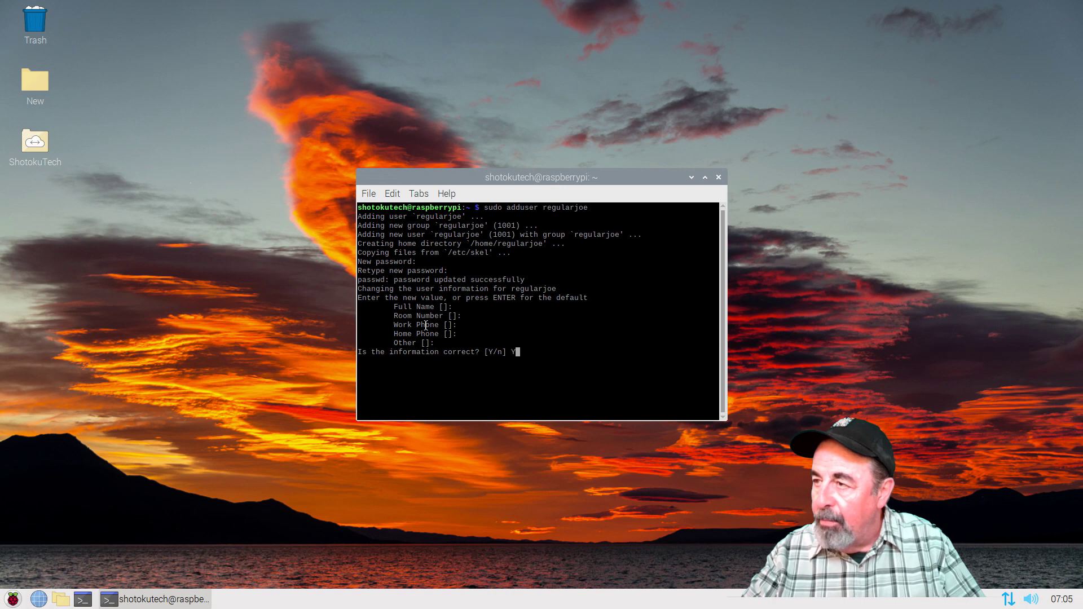
key("Return")
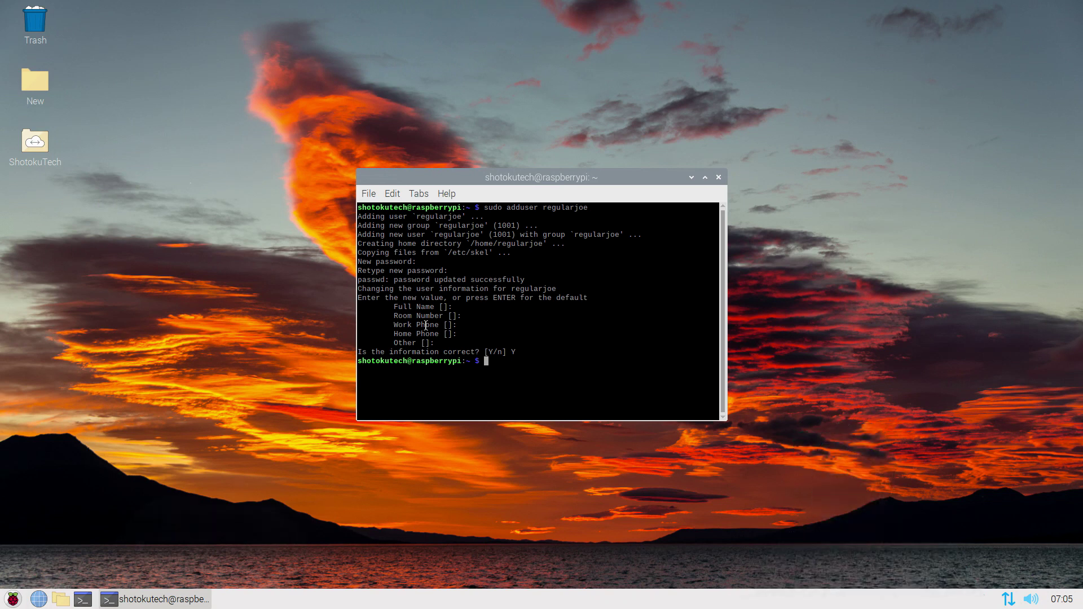
mouse_move(1012, 599)
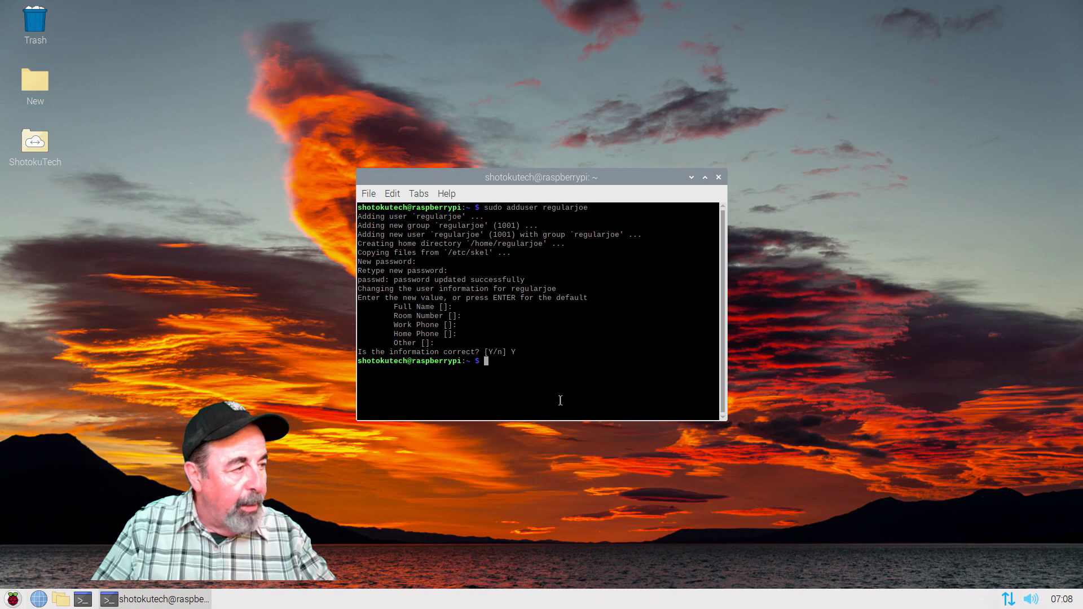
- Run ifconfig and select the wlan0 inet address 192.168.1.22
type("ifco")
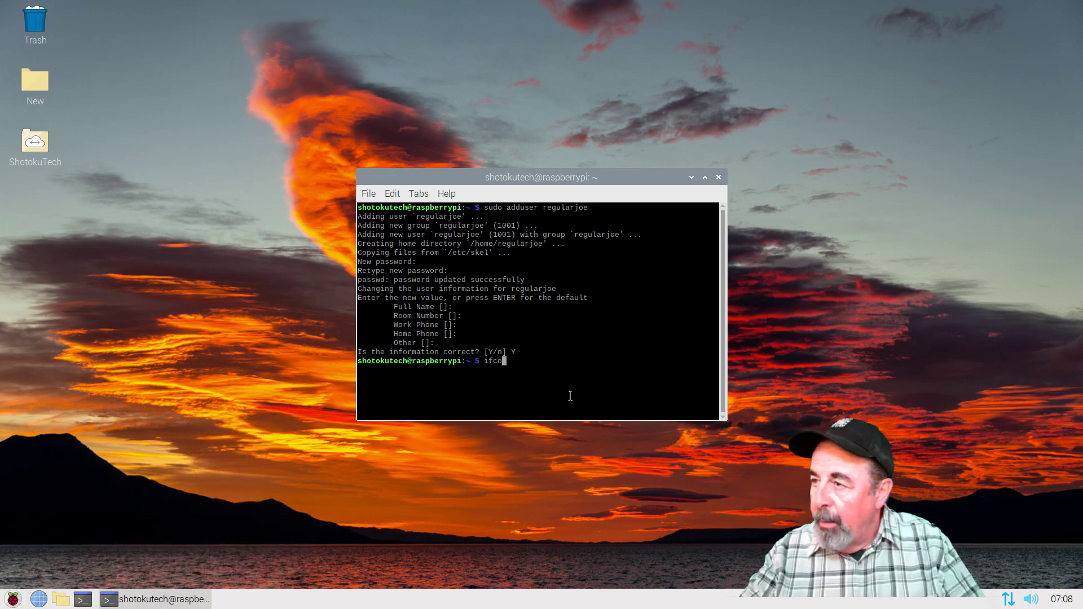
type("nfig")
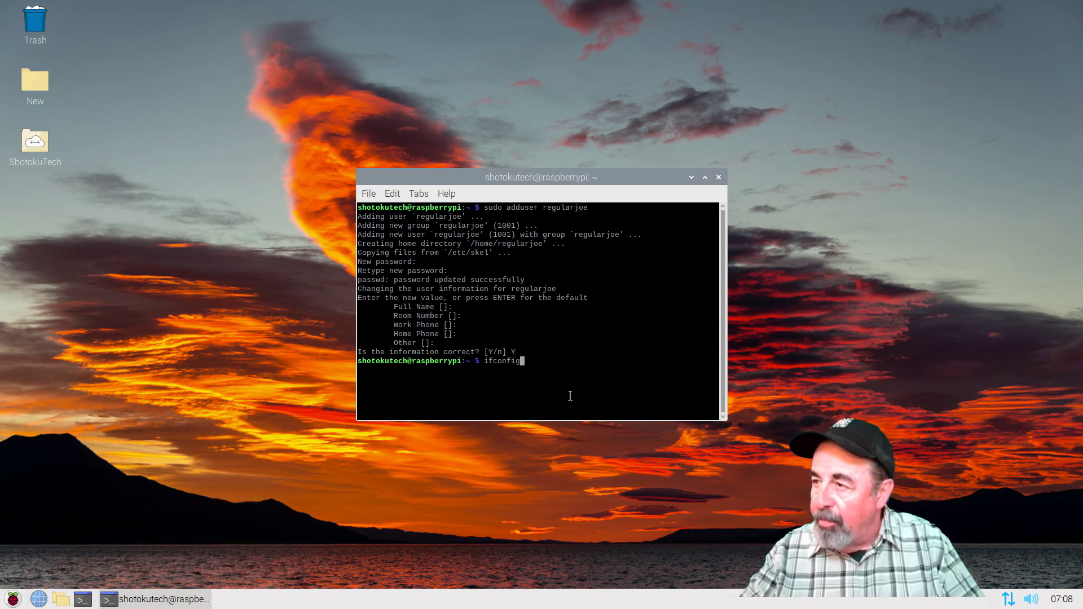
key("Return")
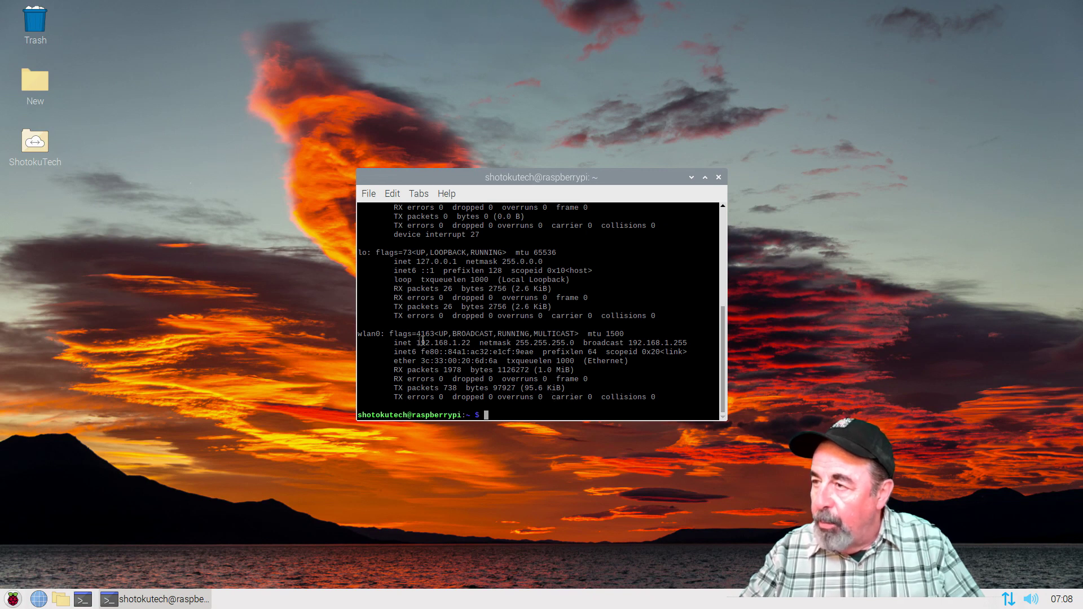
left_click_drag(422, 342, 470, 346)
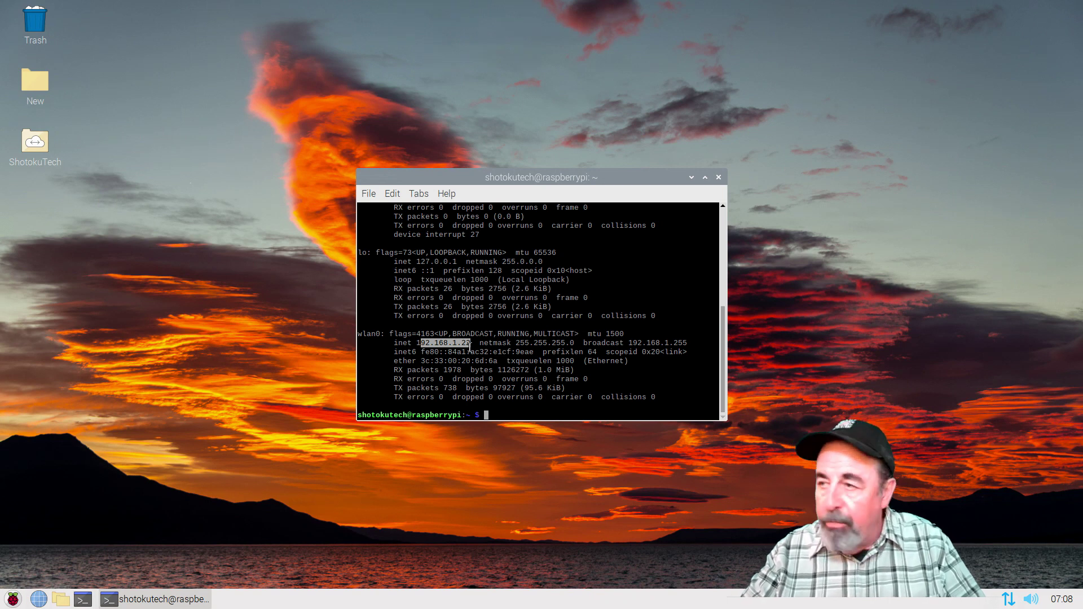
left_click(471, 346)
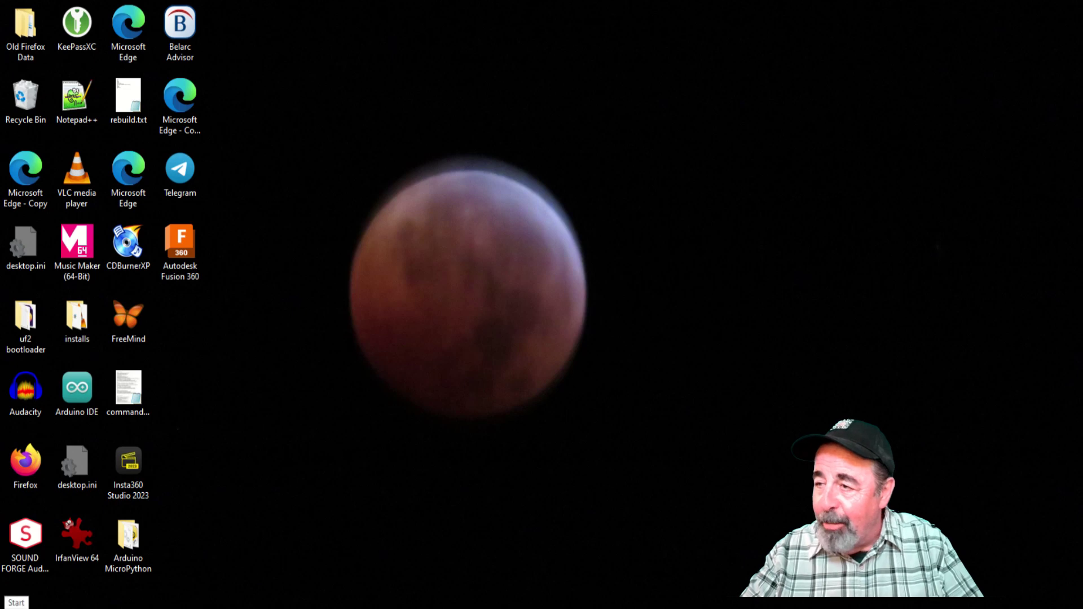
right_click(12, 605)
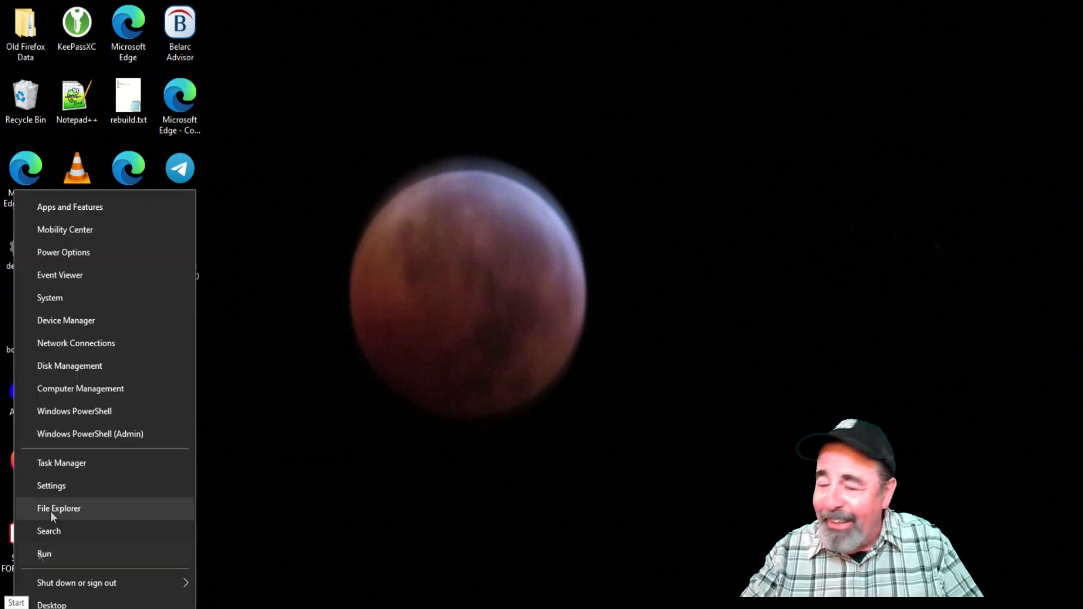
left_click(107, 435)
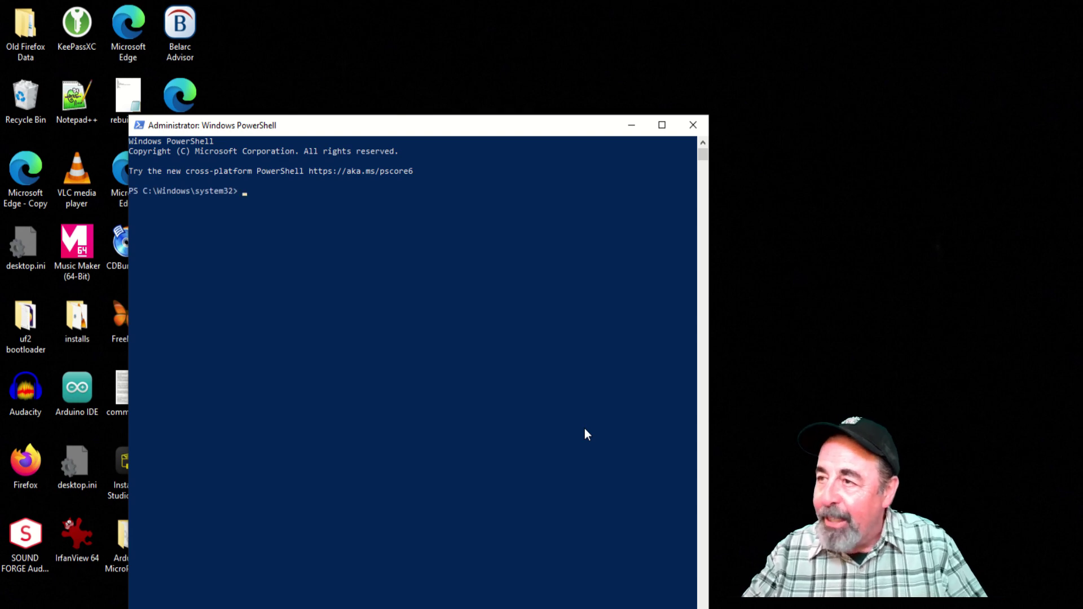
type("ssh")
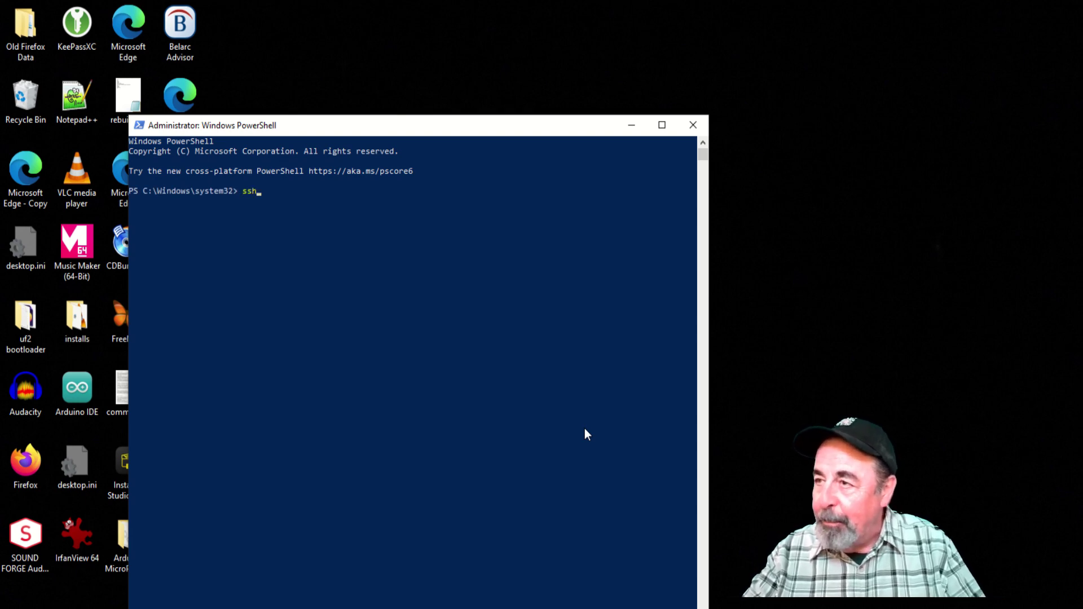
type(" reguar")
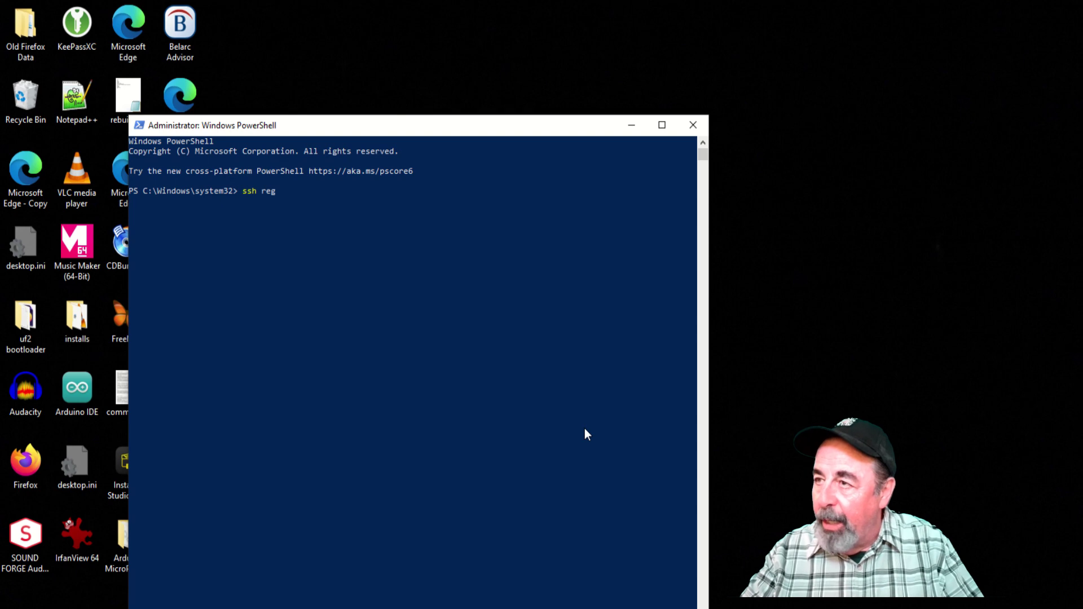
key("BackSpace")
key("BackSpace")
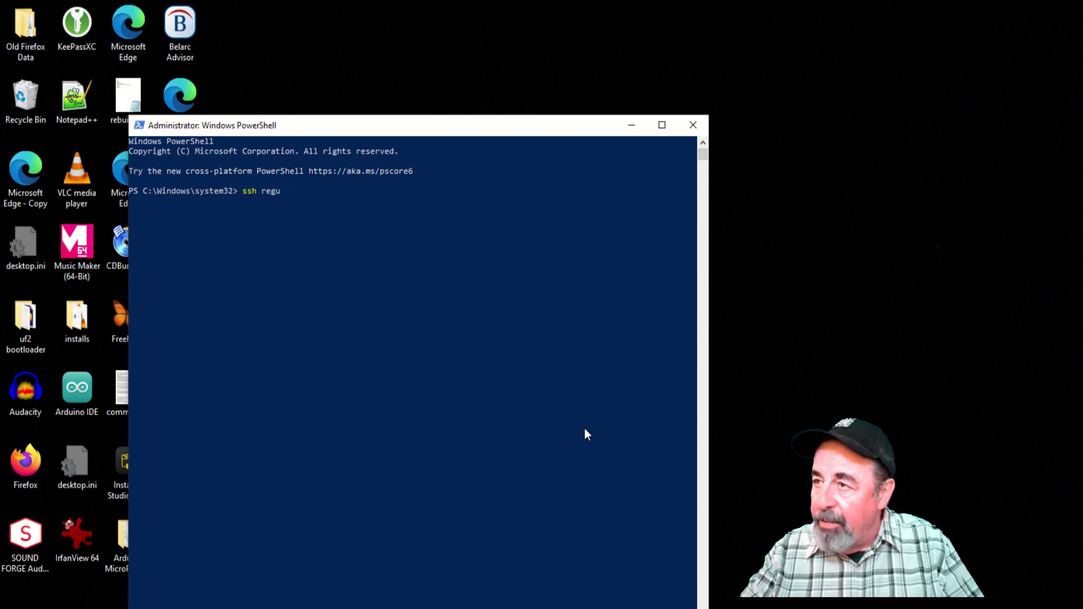
type("larjo")
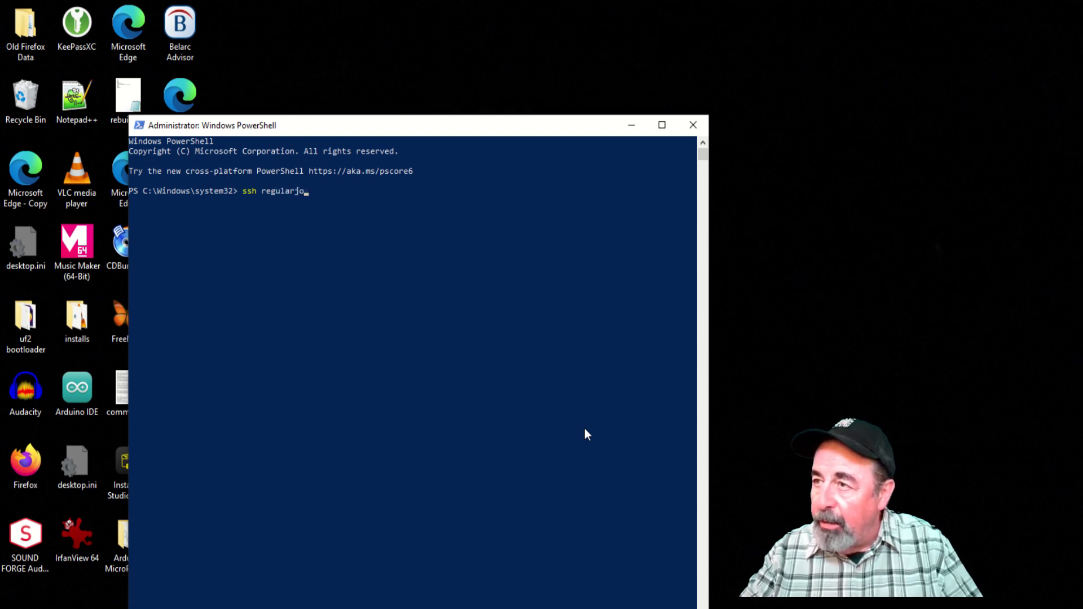
type("e@192.168")
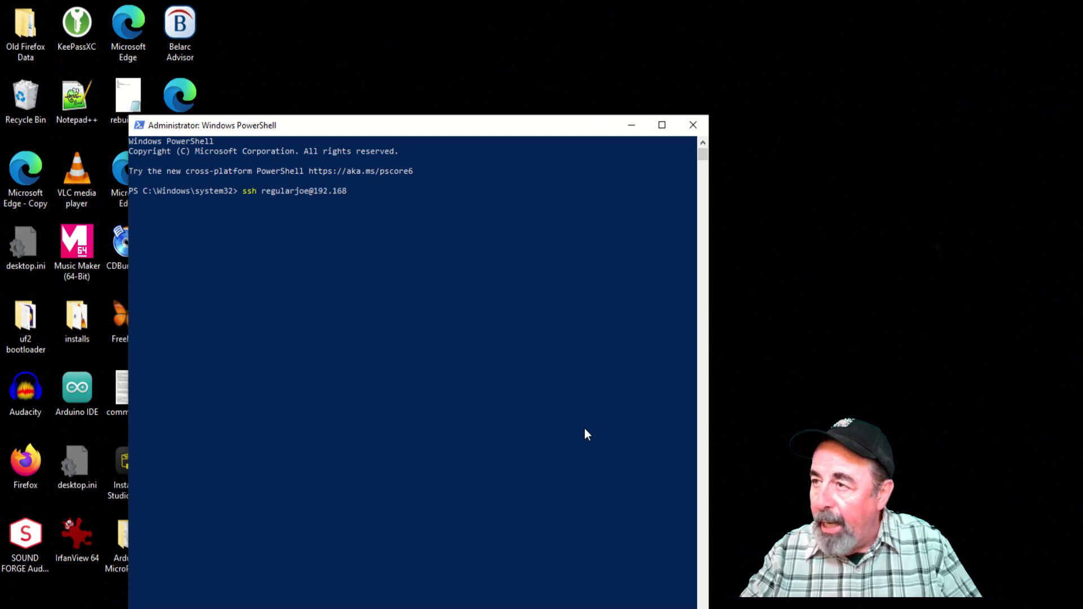
type(".1.22")
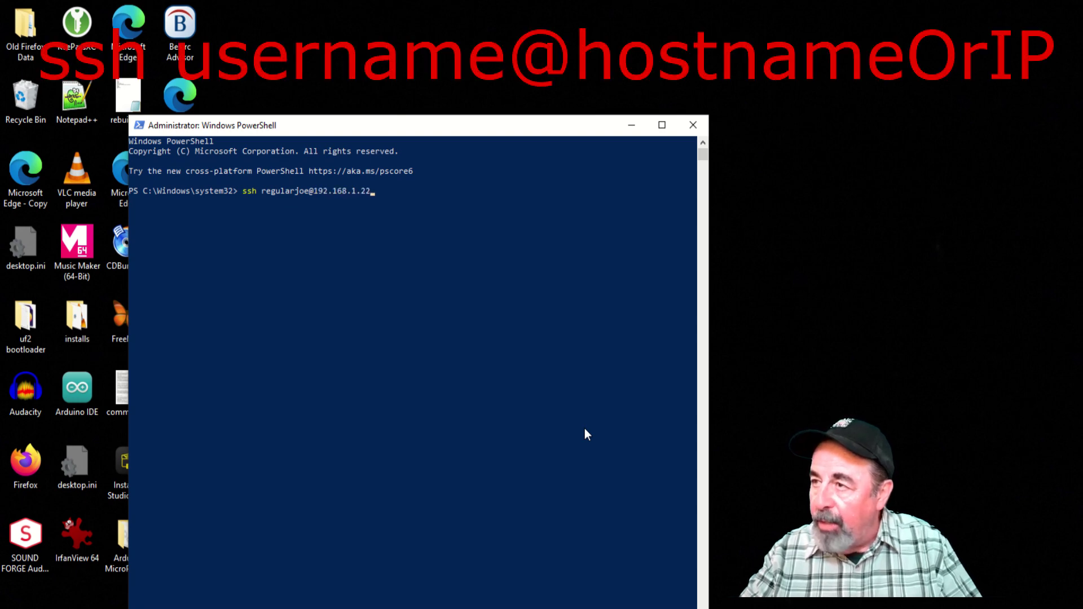
key("Return")
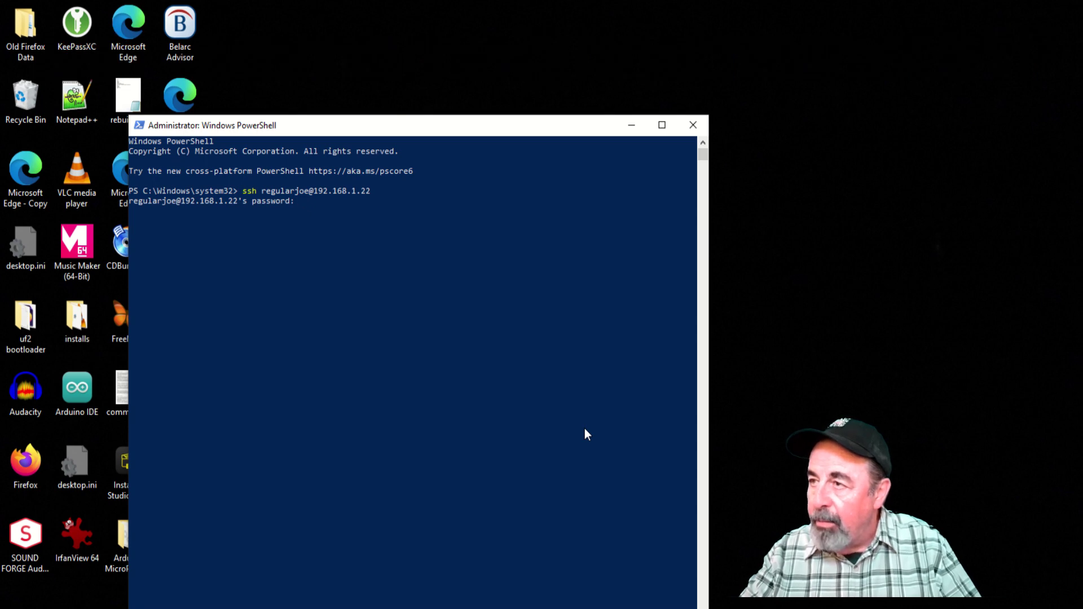
- Enter the user's password to reach the Pi's shell
key("Return")
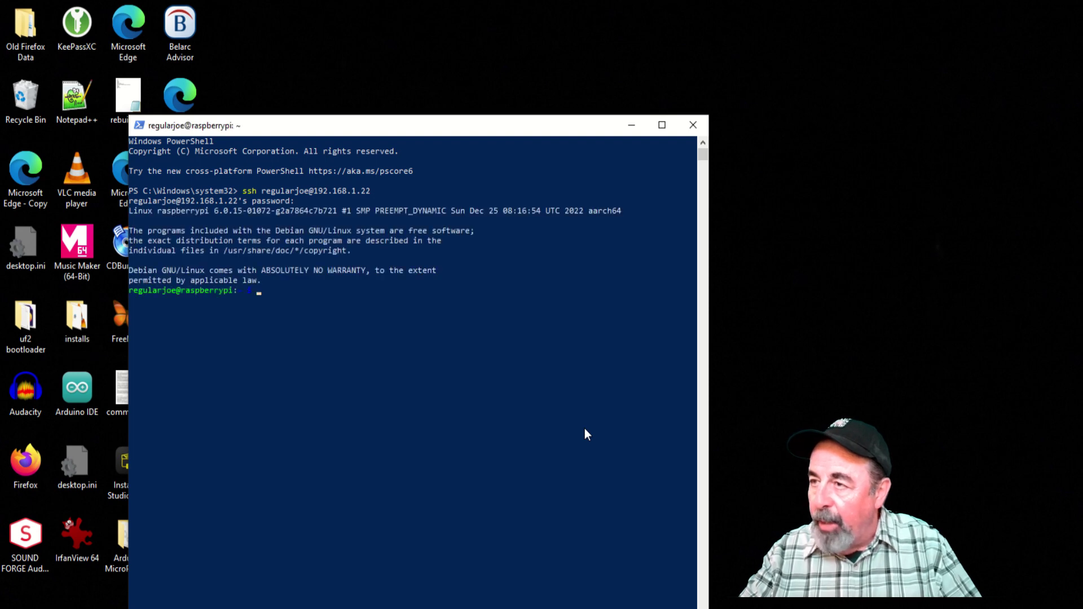
scroll(584, 435, "down", 2)
scroll(584, 434, "up", 2)
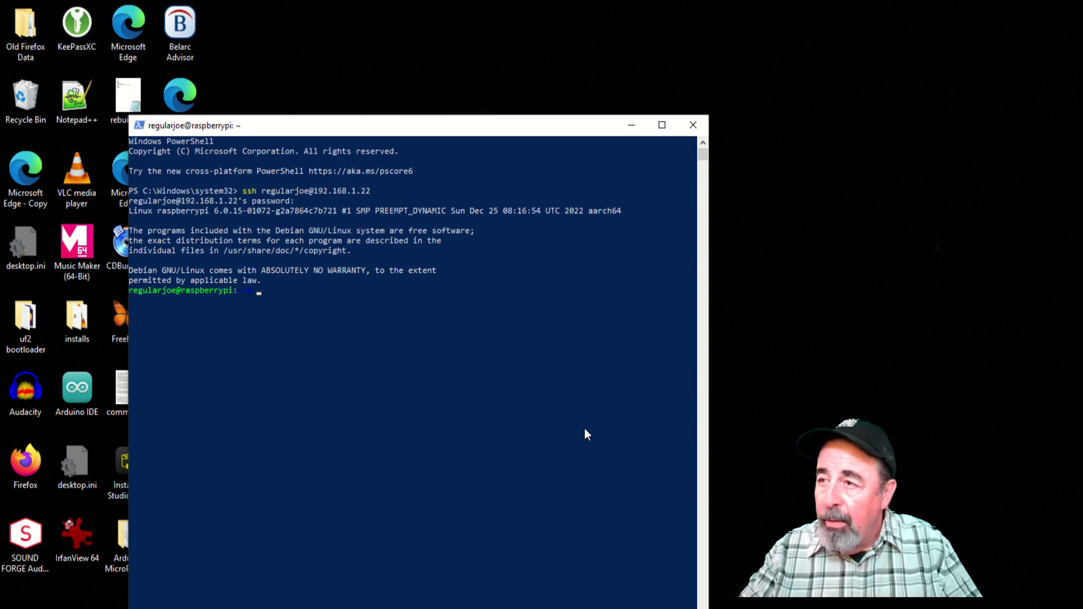
left_click(584, 608)
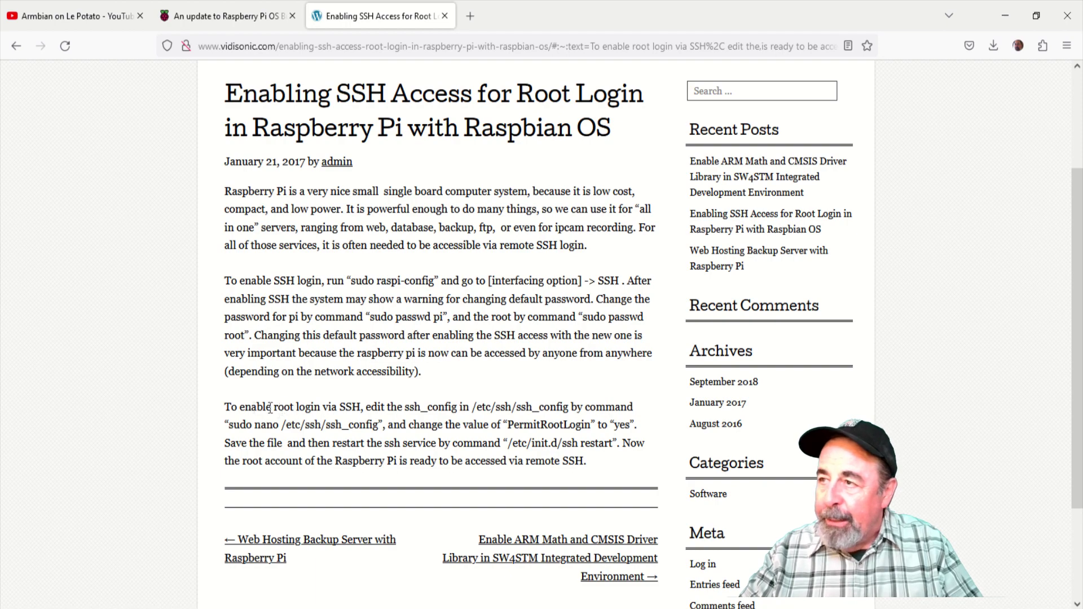
- Highlight the root-login passage, then the word PermitRootLogin, in the vidisonic article
left_click_drag(244, 407, 639, 434)
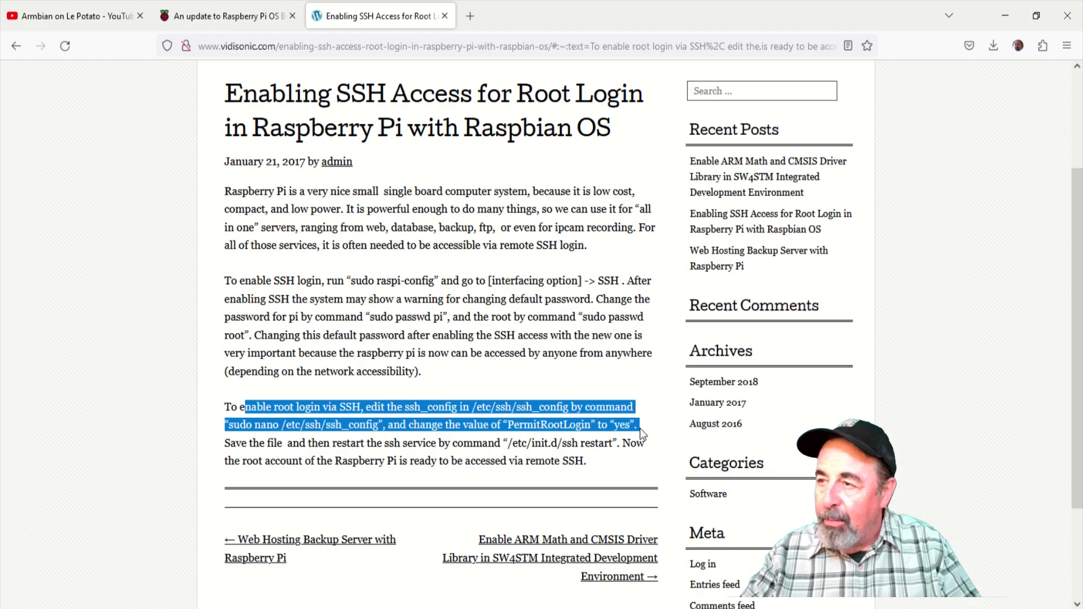
left_click_drag(640, 428, 601, 429)
mouse_move(507, 426)
left_mouse_down()
mouse_move(642, 410)
mouse_move(511, 440)
left_mouse_up()
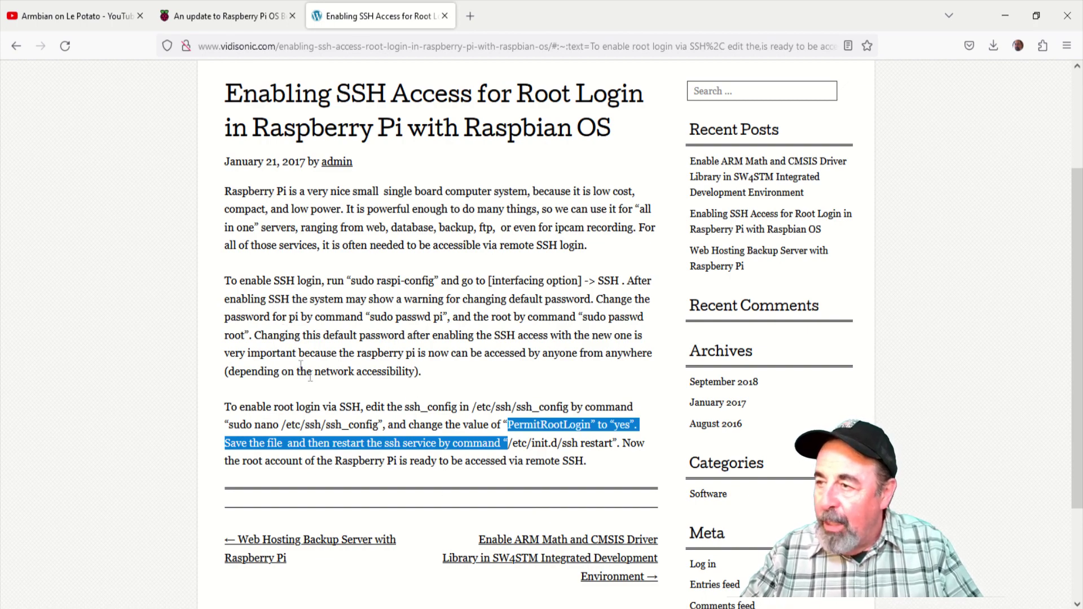
left_click(489, 436)
left_click_drag(507, 424, 586, 424)
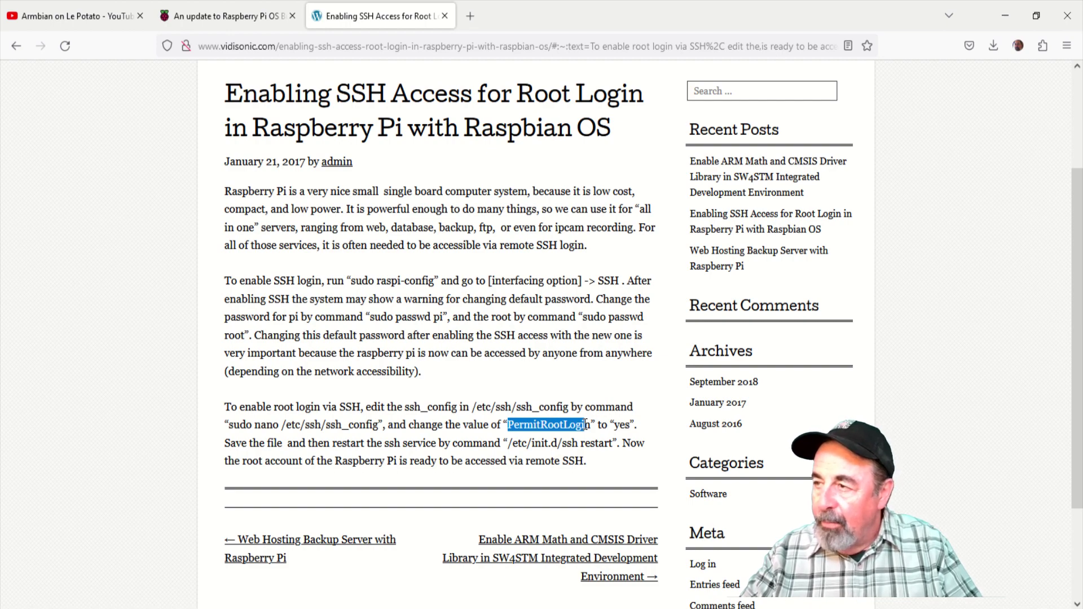
left_click(391, 422)
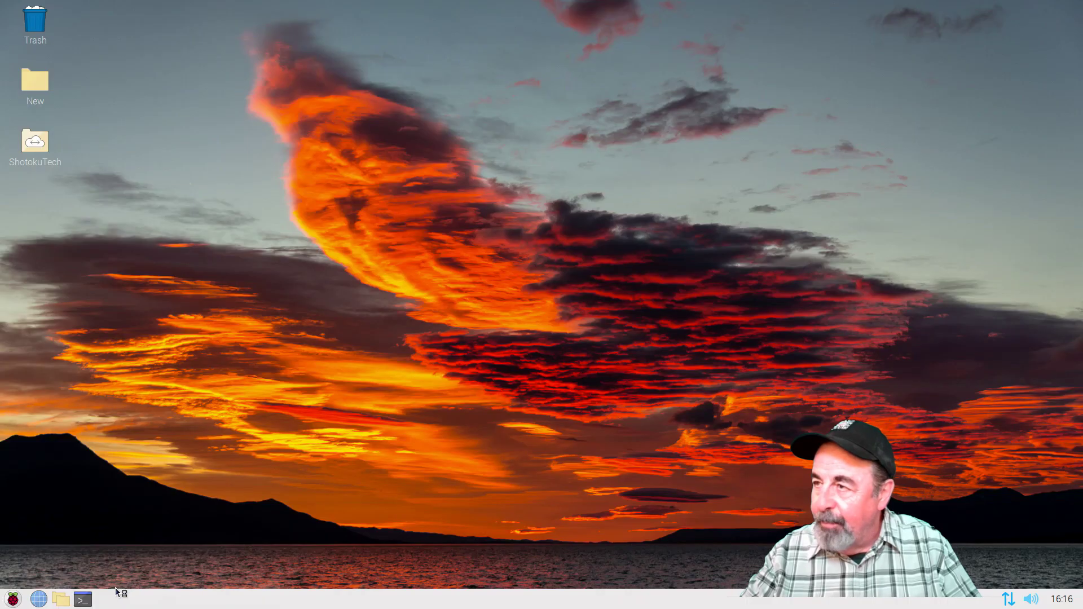
- Open a new terminal and edit /etc/ssh/ssh_config in nano with sudo
left_click(83, 599)
type("sud")
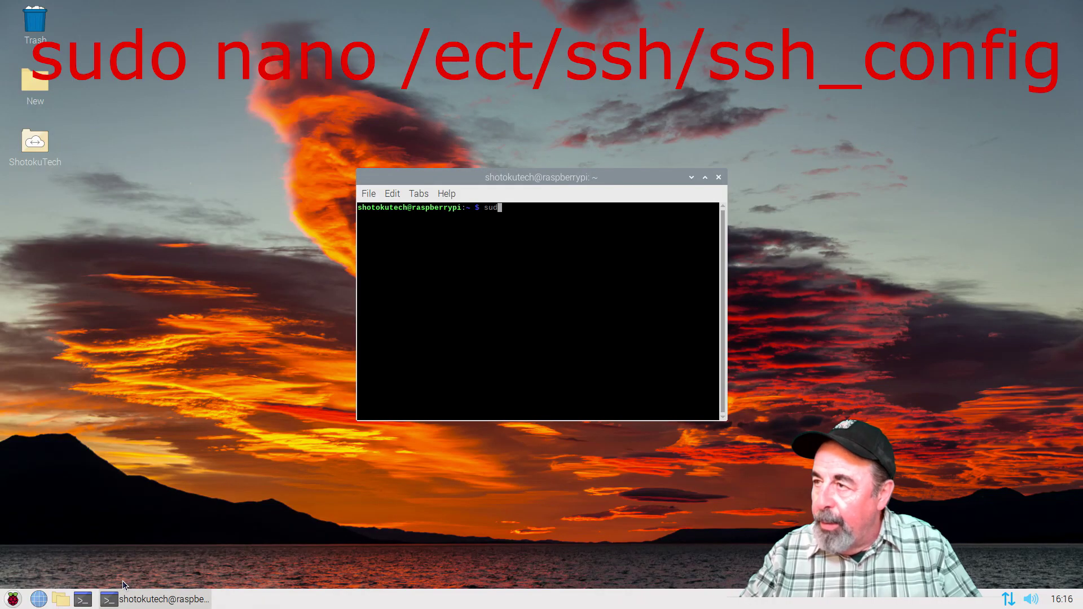
type("o nano ")
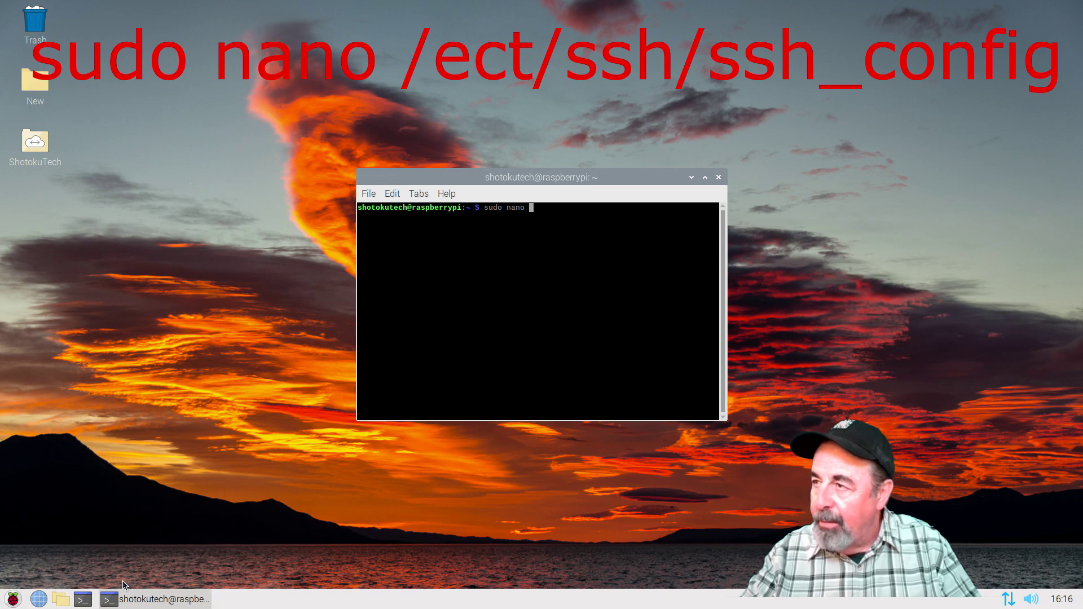
type("/et")
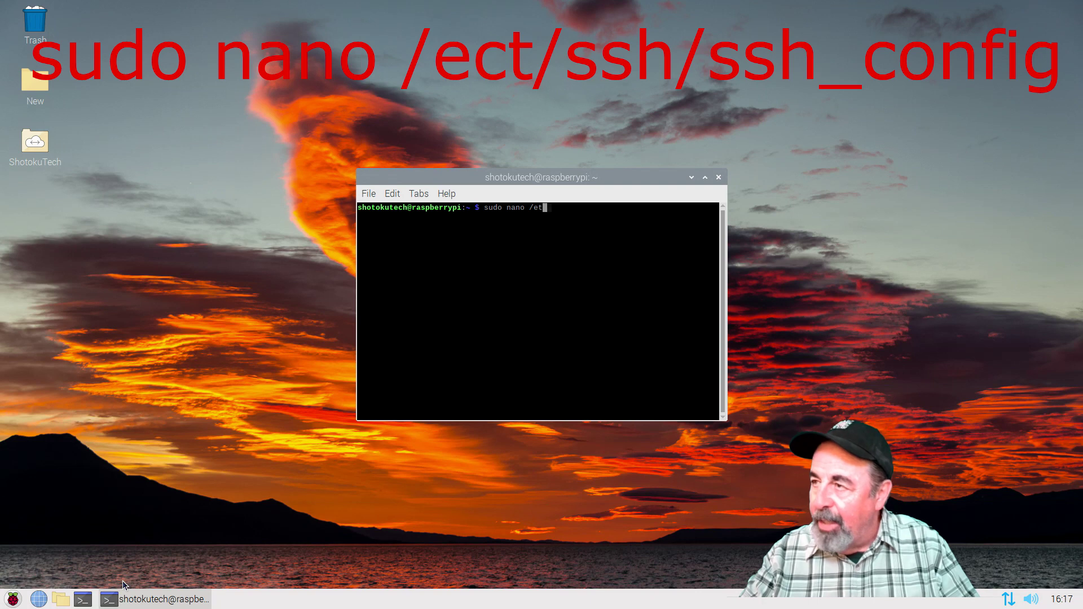
type("c/ssh/ssh")
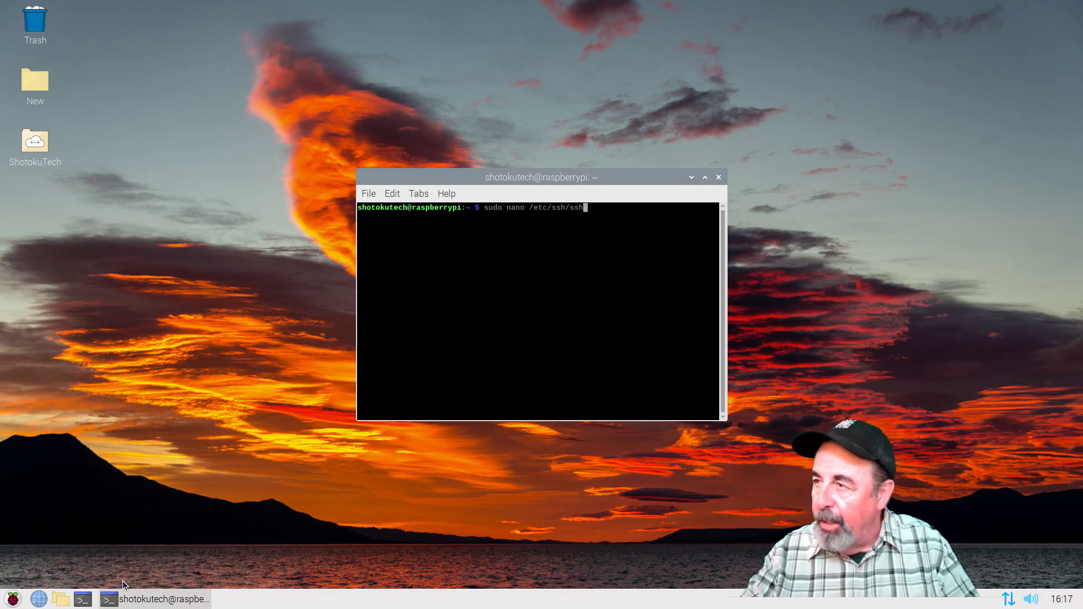
type("_config")
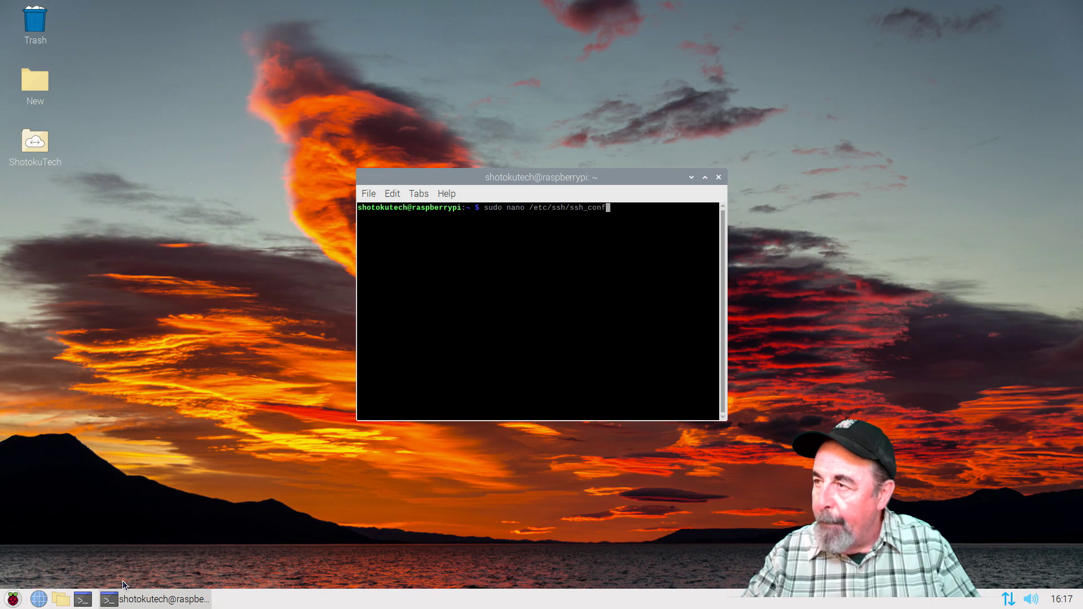
key("Return")
- Scroll down through the Host * defaults to HashKnownHosts and the file's end, then back to the top
key("Down")
key("Down")
key("Down")
key("Down")
key("Down")
key("Down")
key("Down")
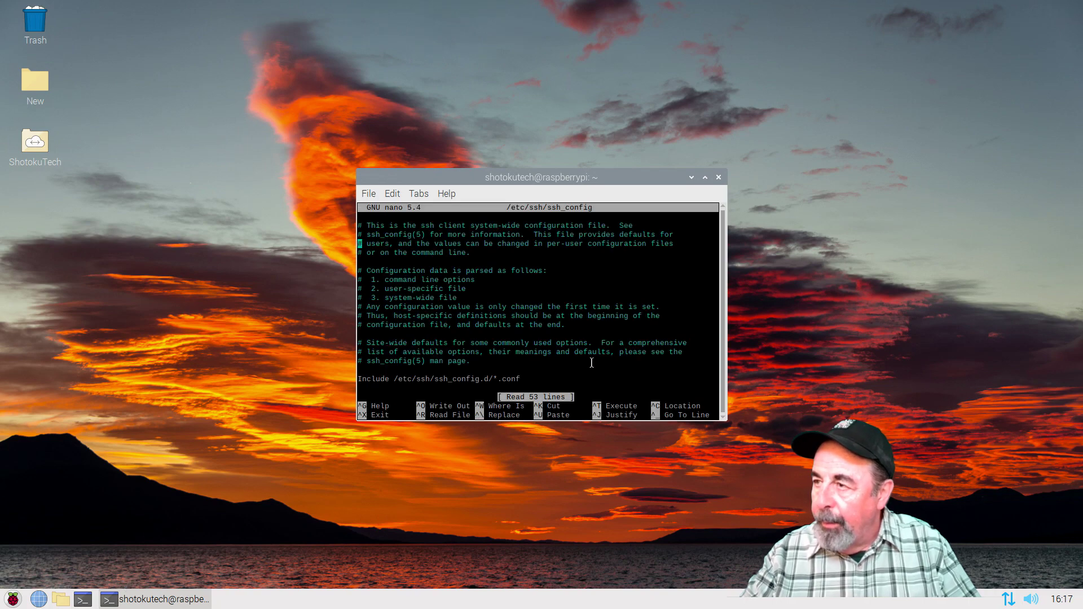
key("Down")
key("Down")
key("Down")
key("Down")
key("Down")
key("Down")
key("Down")
key("Down")
key("Down")
key("Down")
key("Down")
key("Down")
key("Down")
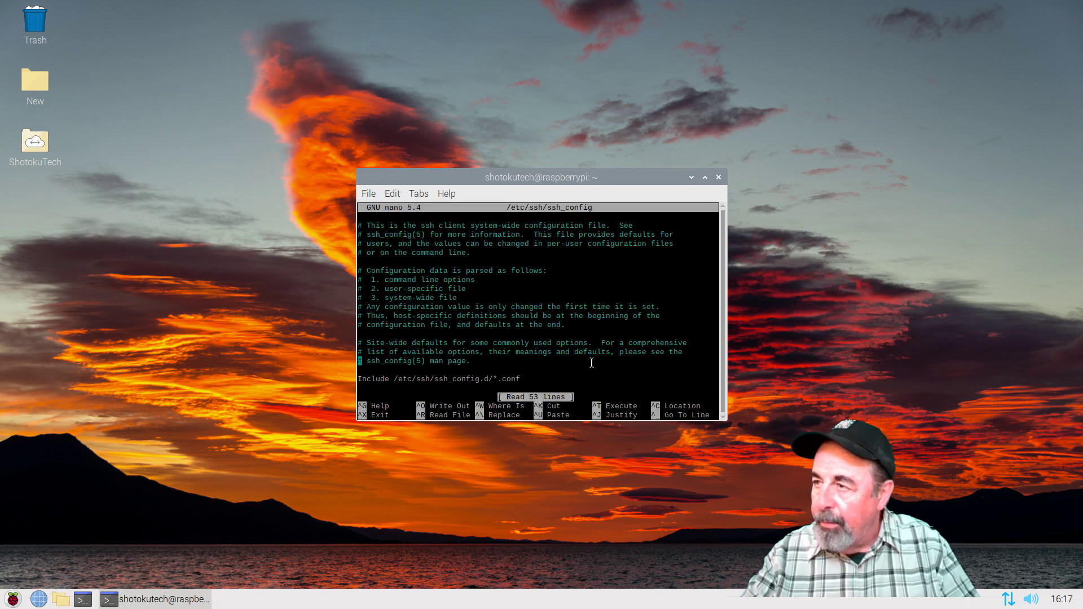
key("Down")
key("Down")
key("Down")
key("Down")
key("Down")
key("Down")
key("Down")
key("Down")
key("Down")
key("Down")
key("Down")
key("Down")
key("Down")
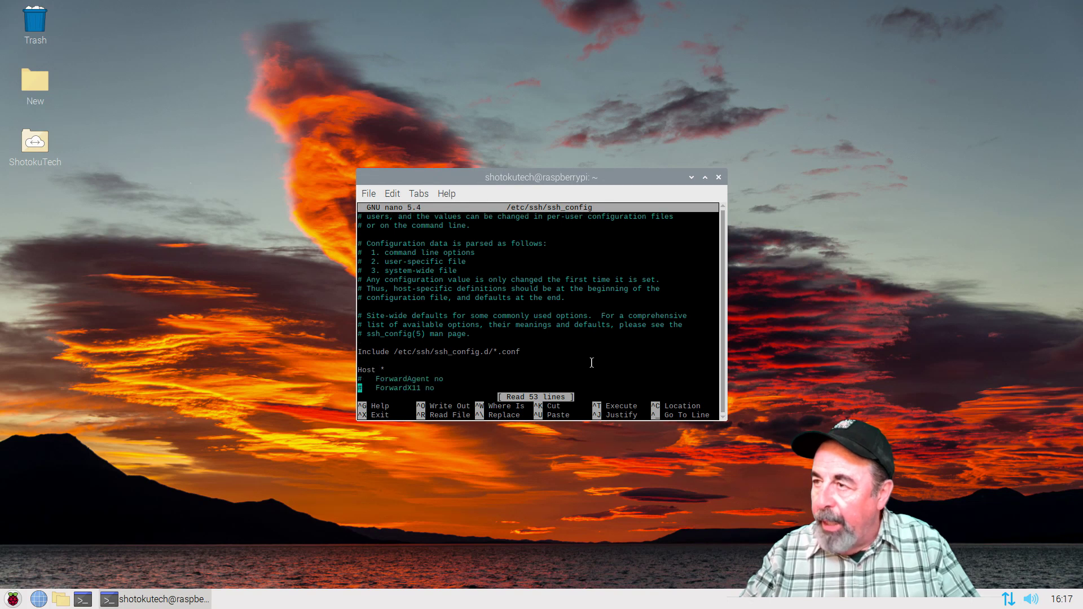
key("Down")
key("Down")
key("Down")
key("Down")
key("Down")
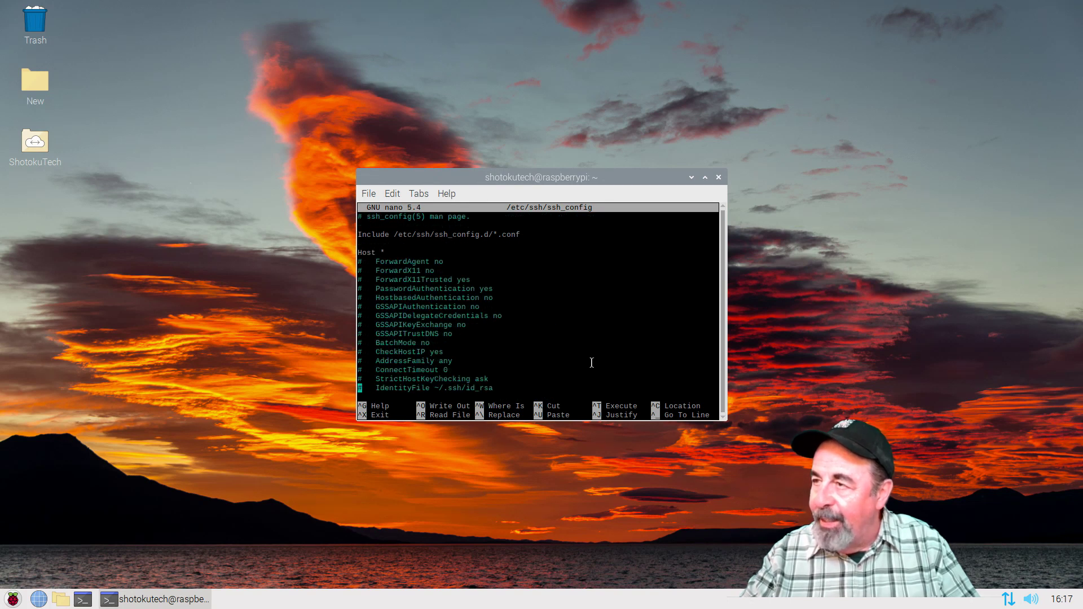
key("Down")
key("Down")
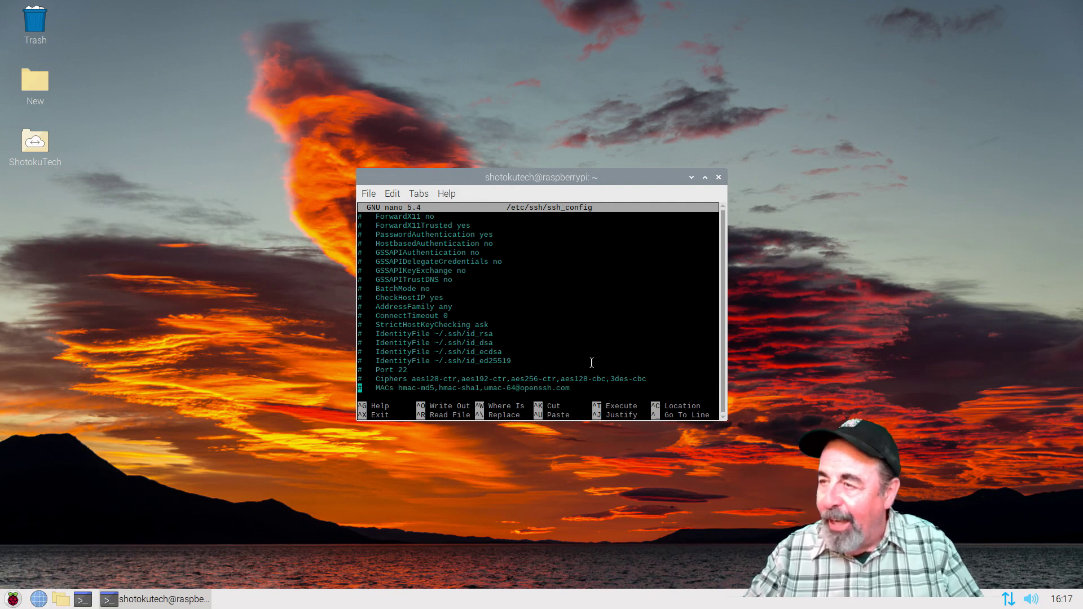
key("Down")
key("Down")
key("Down")
key("Down")
key("Down")
key("Down")
key("Down")
key("Down")
key("Down")
key("Down")
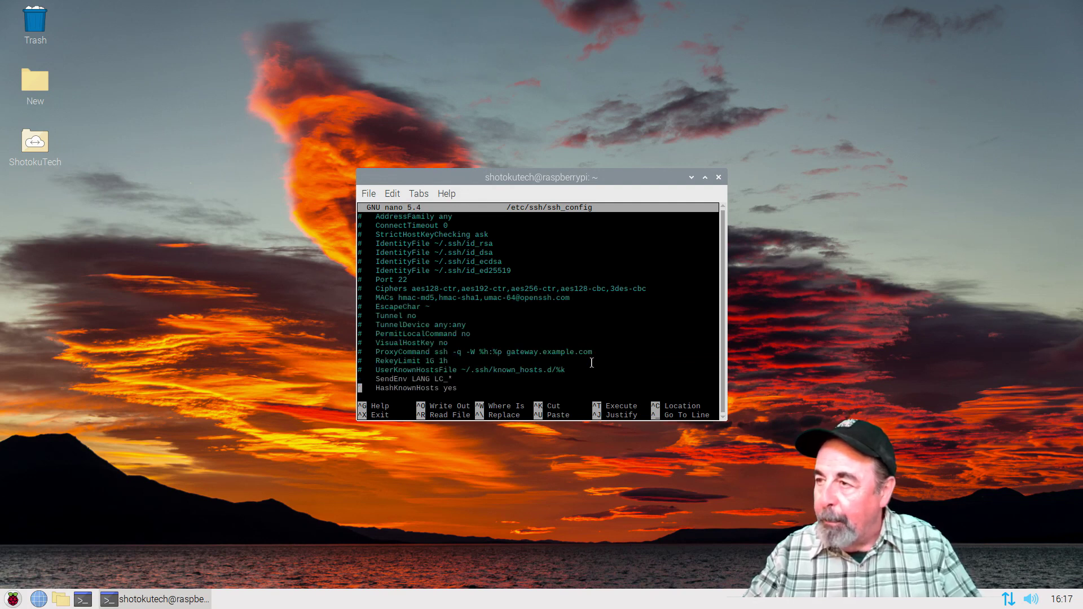
key("Down")
key("Down")
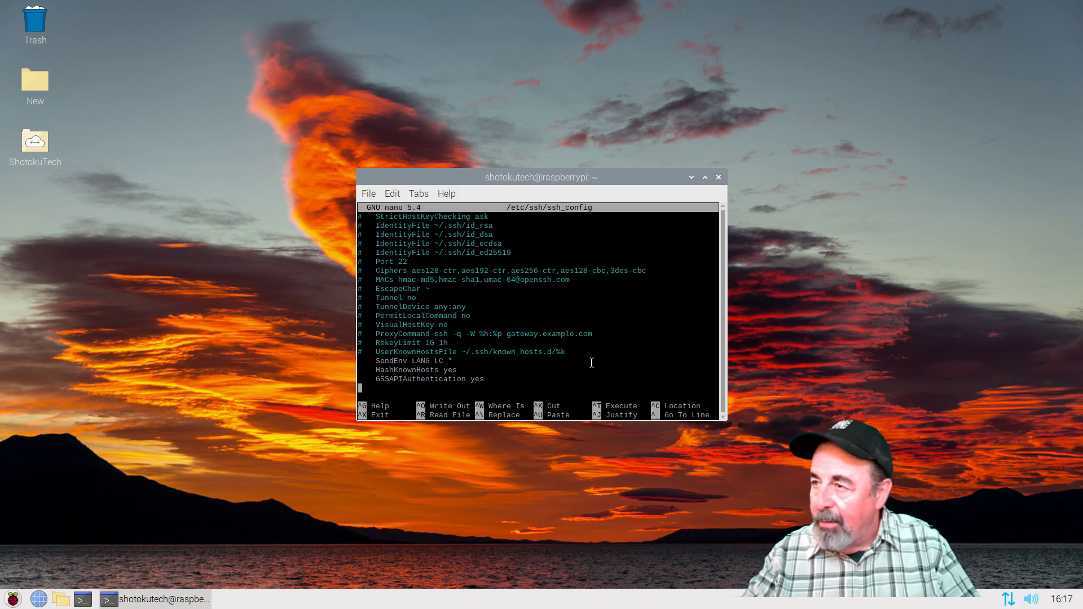
key("Up")
key("Up")
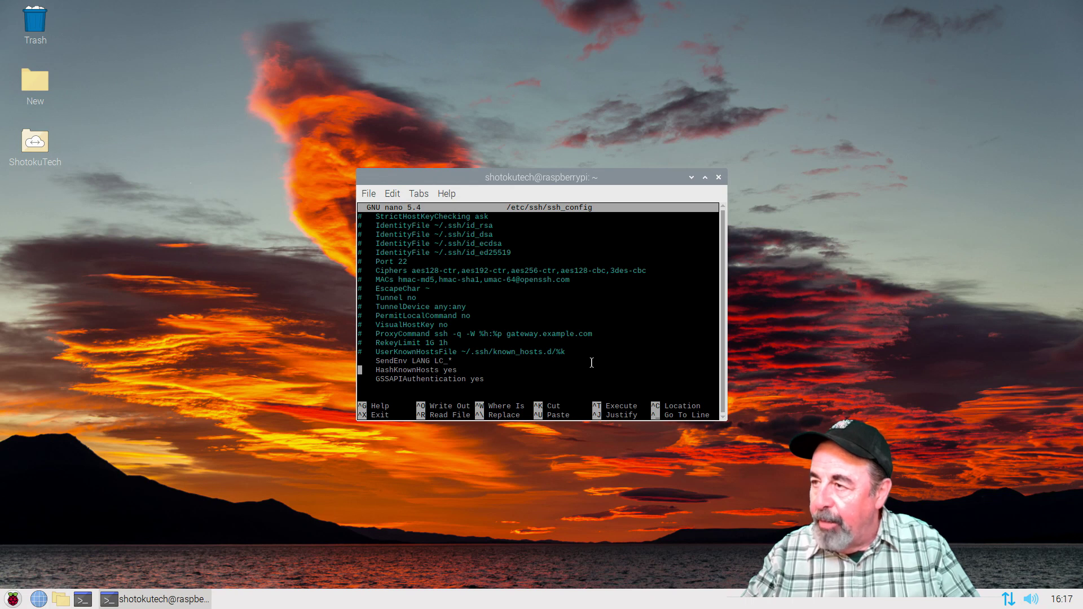
key("Up")
key("Up")
key("Up")
key("Up")
key("Up")
key("Up")
key("Up")
key("Up")
key("Up")
key("Up")
key("Up")
key("Up")
key("Up")
key("Up")
key("Up")
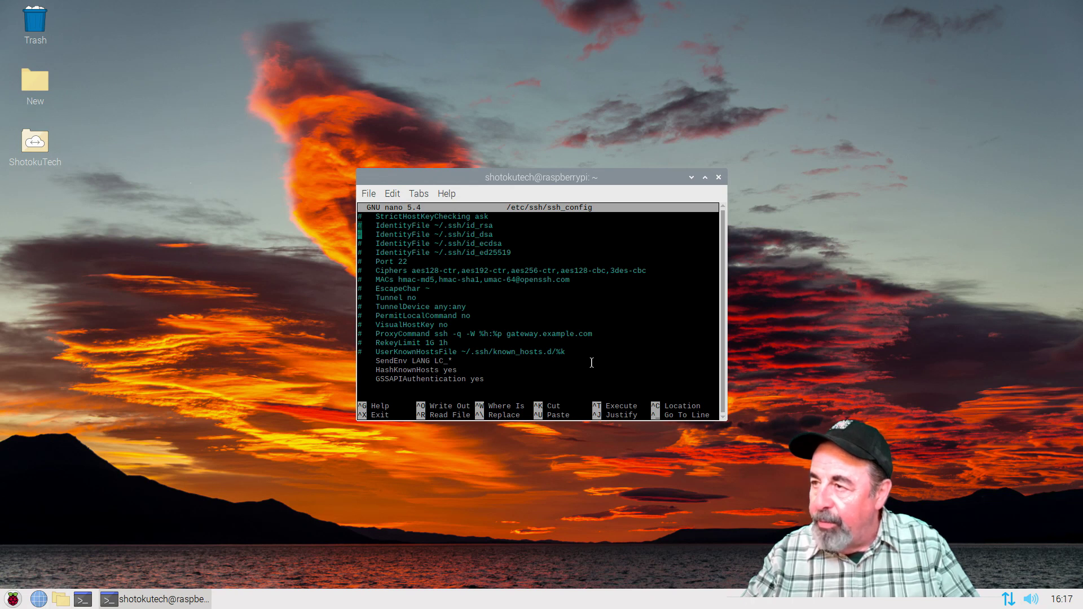
key("Up")
key("Up")
key("Up")
key("Up")
key("Up")
key("Up")
key("Up")
key("Up")
key("Up")
key("Up")
key("Up")
key("Up")
key("Up")
key("Up")
key("Up")
key("Up")
key("Up")
key("Up")
key("Up")
key("Up")
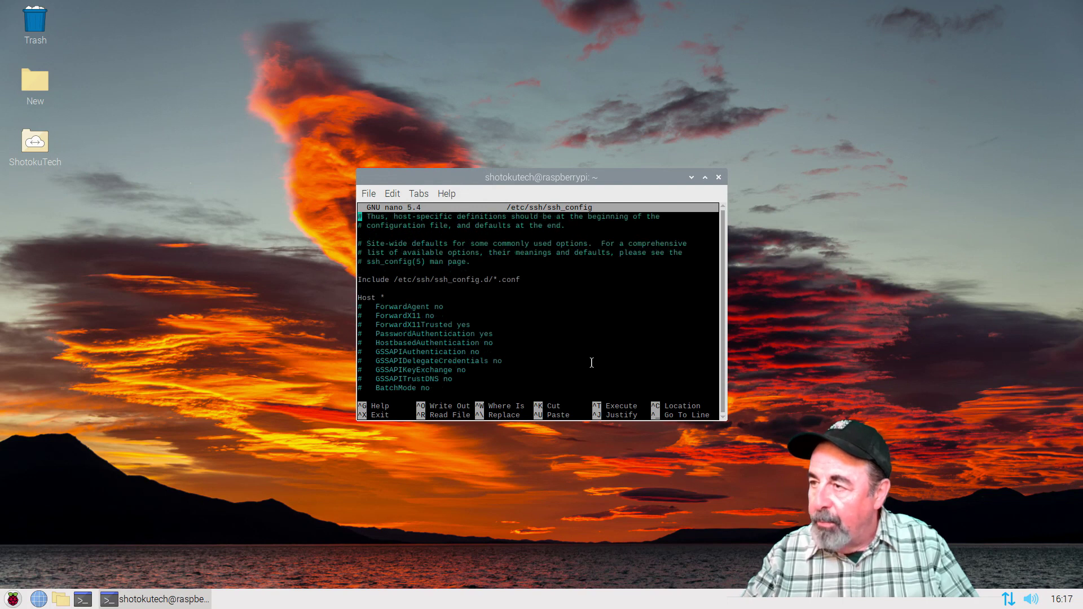
key("ctrl+w")
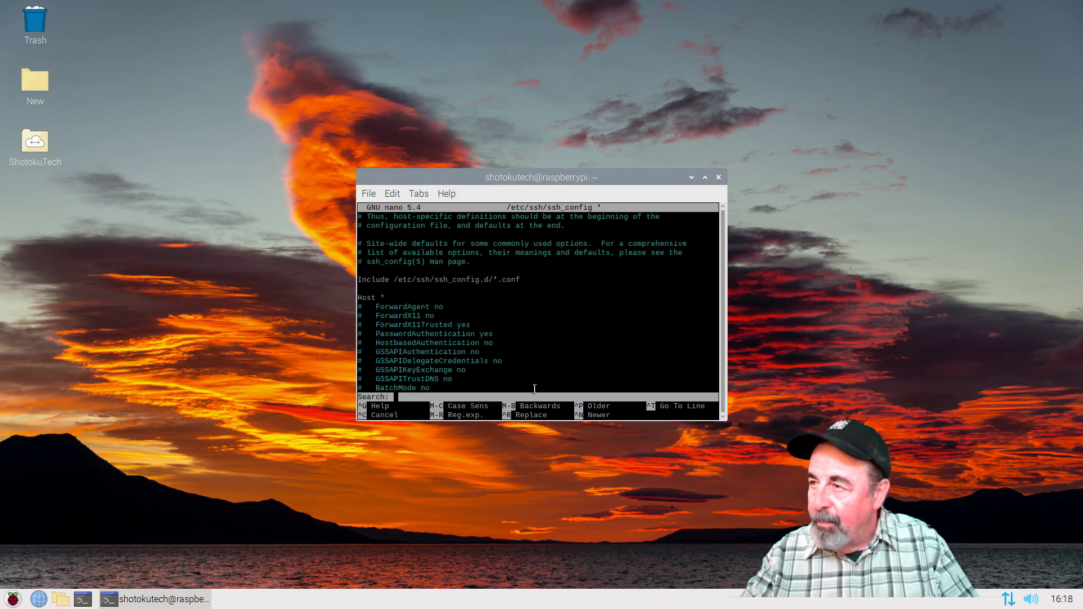
- Search ssh_config for 'root' (no match), then step down through its options to ProxyCommand
type("root")
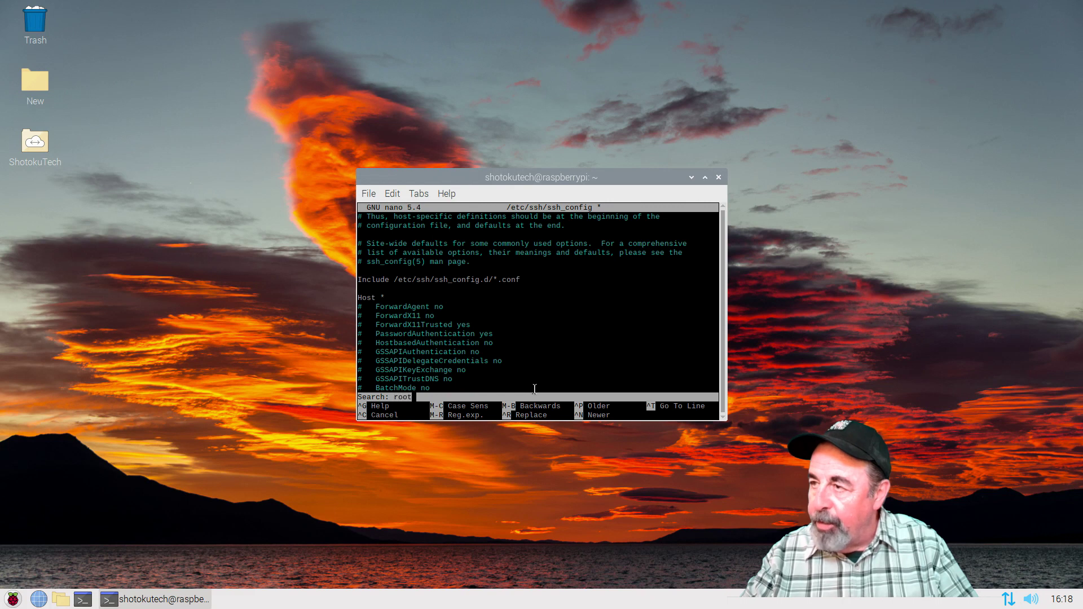
key("Return")
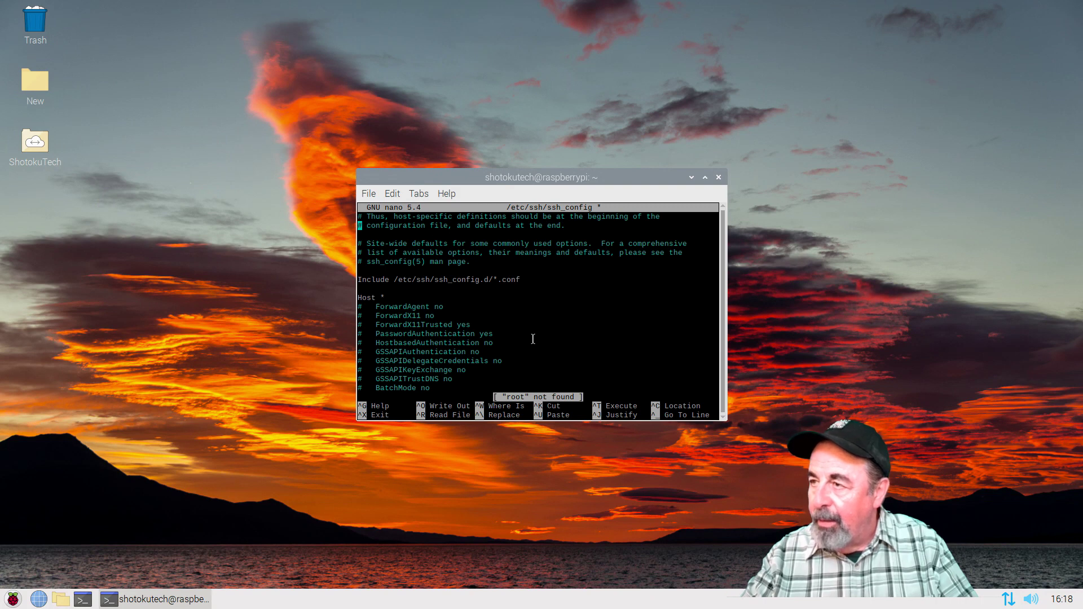
key("Down")
key("Down")
key("Down")
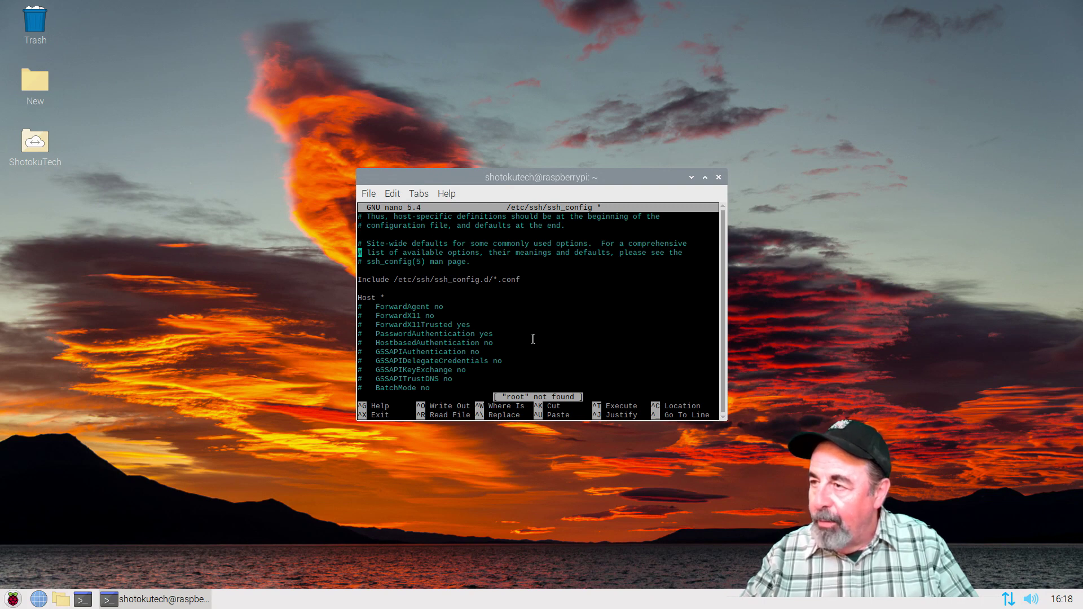
key("Down")
key("Down")
key("Down")
key("Down")
key("Down")
key("Down")
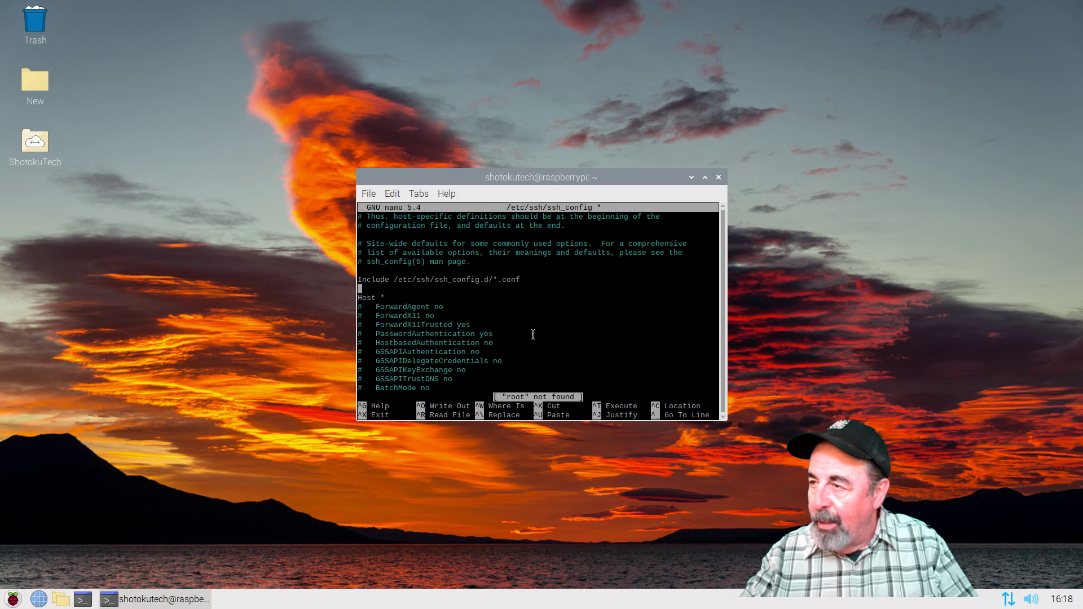
key("Down")
key("Down")
key("Down")
key("Down")
key("Down")
key("Down")
key("Down")
key("Down")
key("Down")
key("Down")
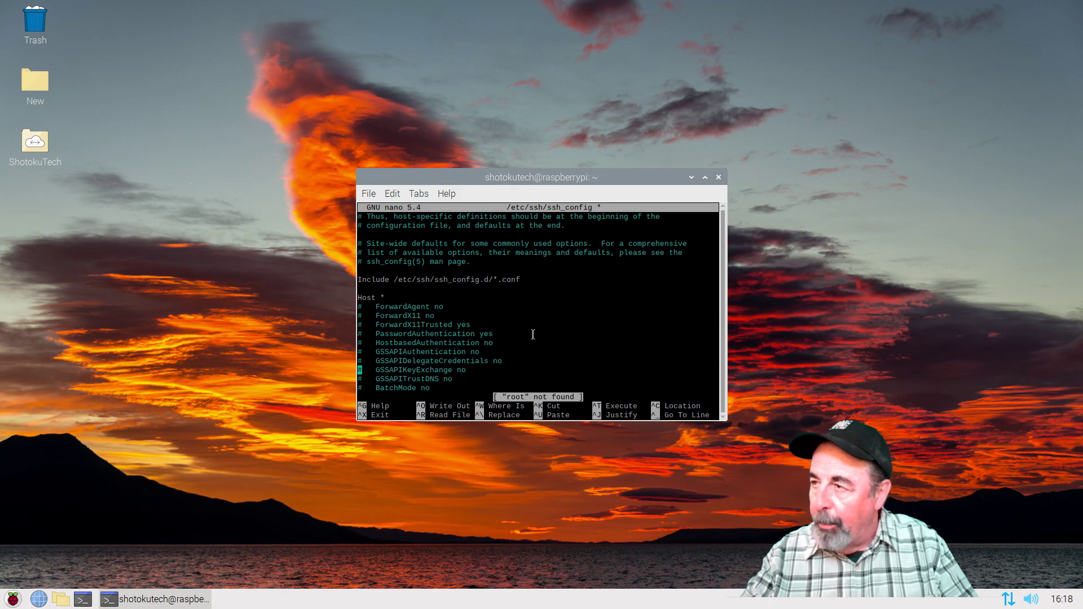
key("Down")
key("Down")
key("Down")
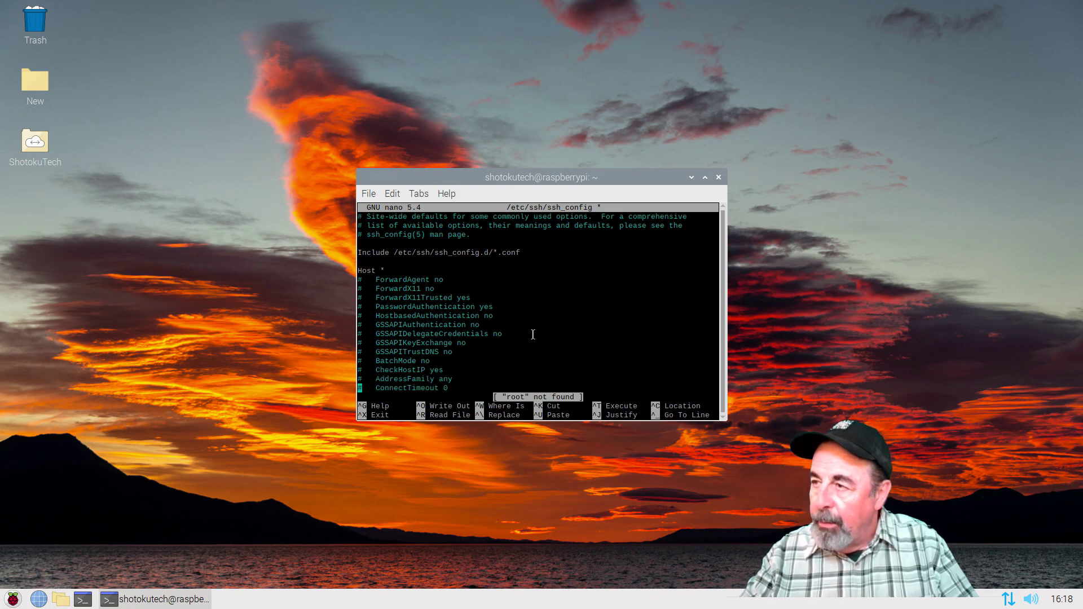
key("Down")
key("Down")
key("Down")
key("Down")
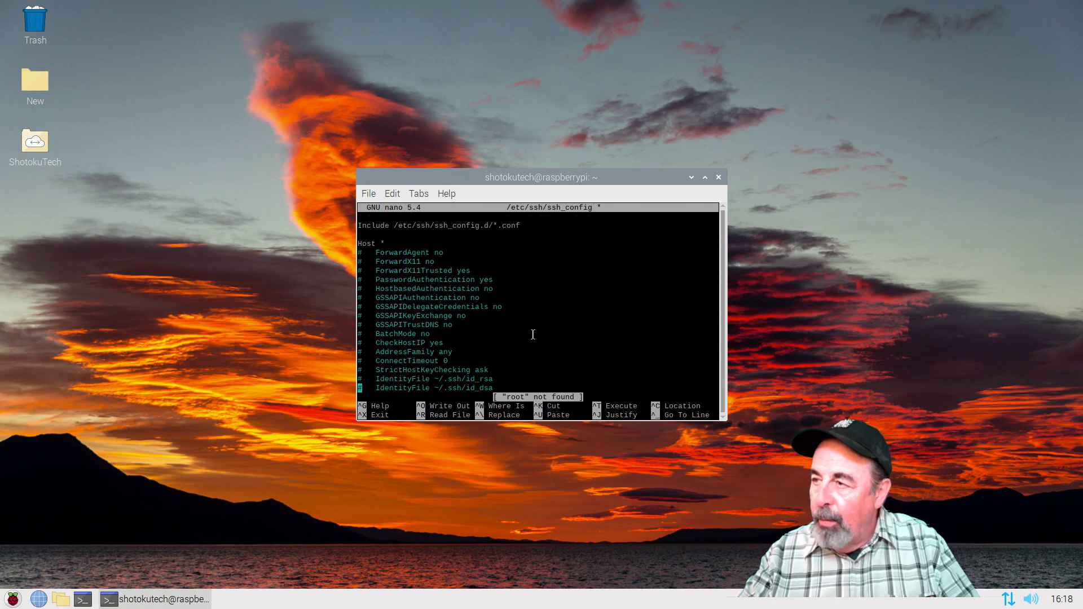
key("Down")
key("Down")
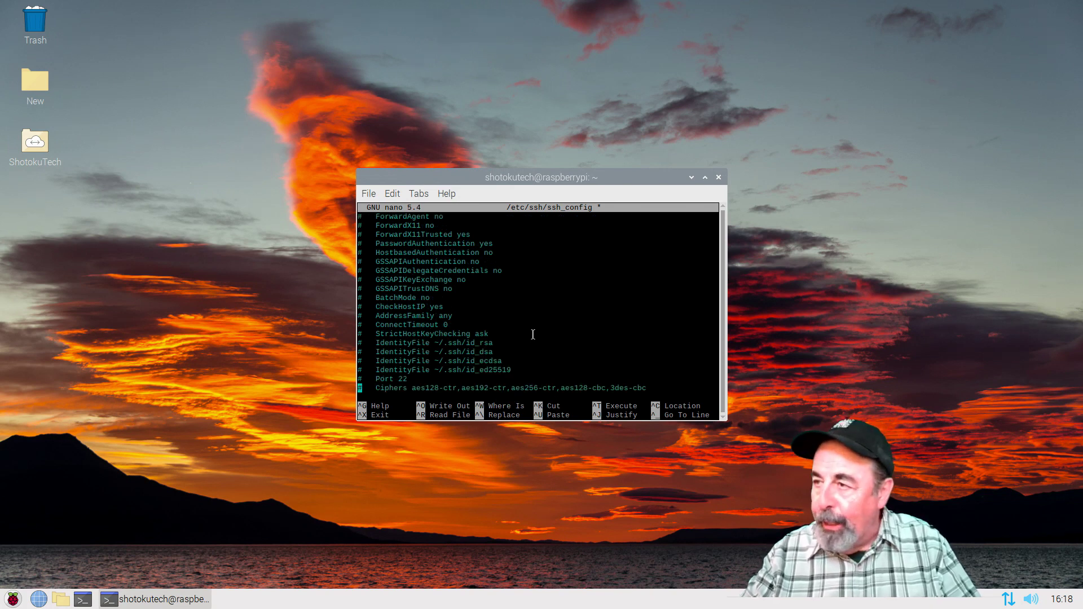
key("Down")
key("Down")
key("Down")
key("Down")
key("Down")
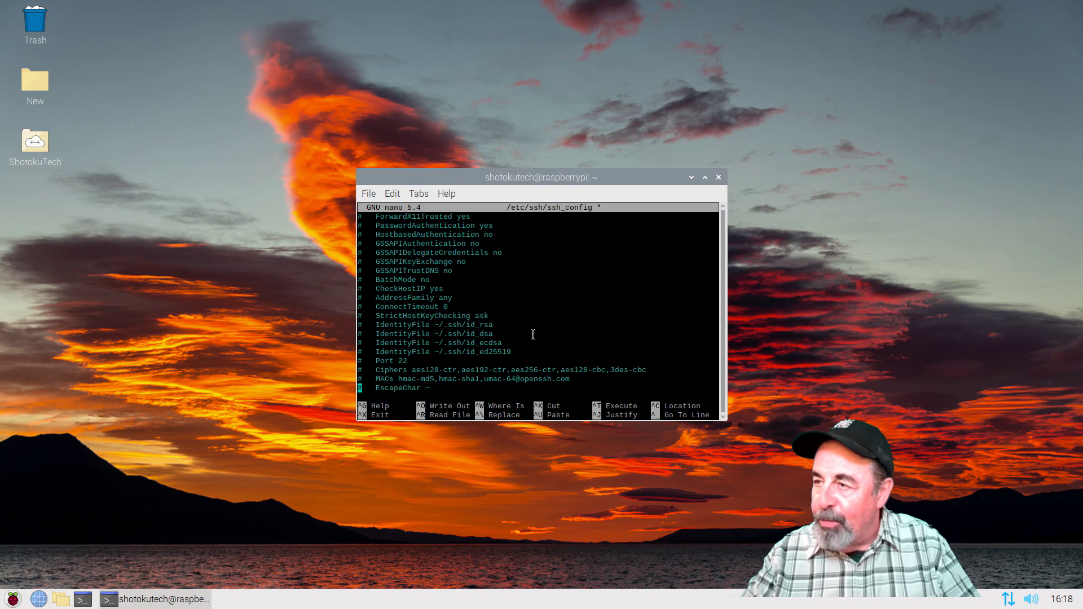
key("Down")
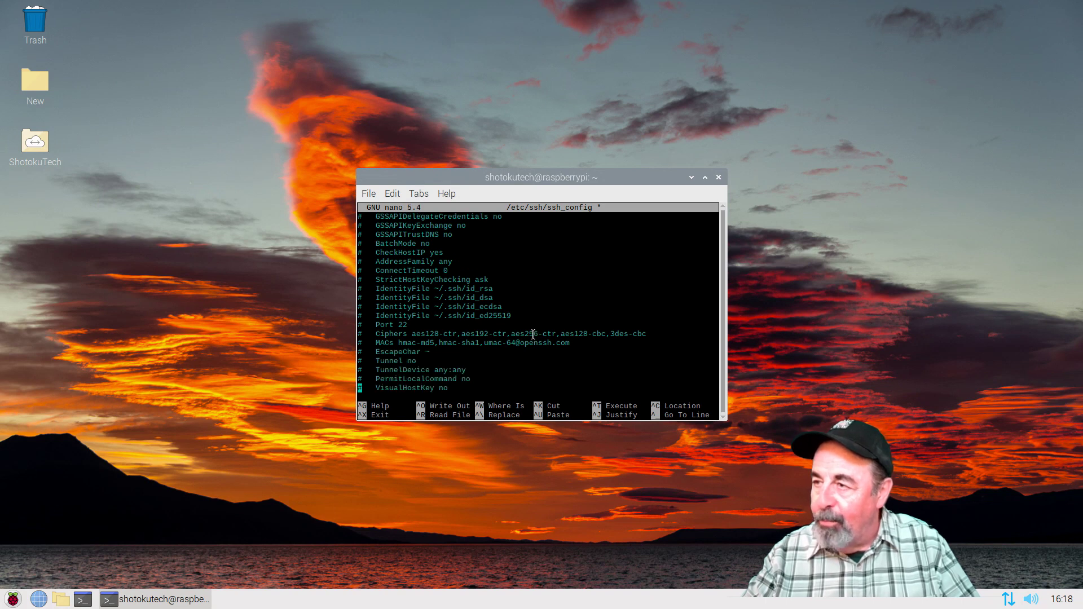
key("Down")
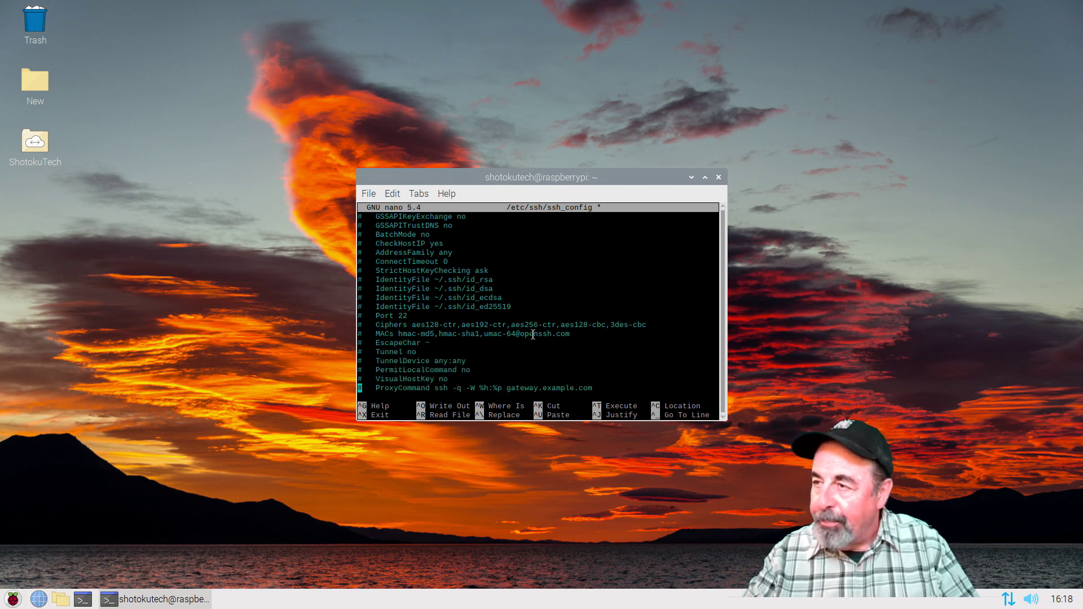
key("Down")
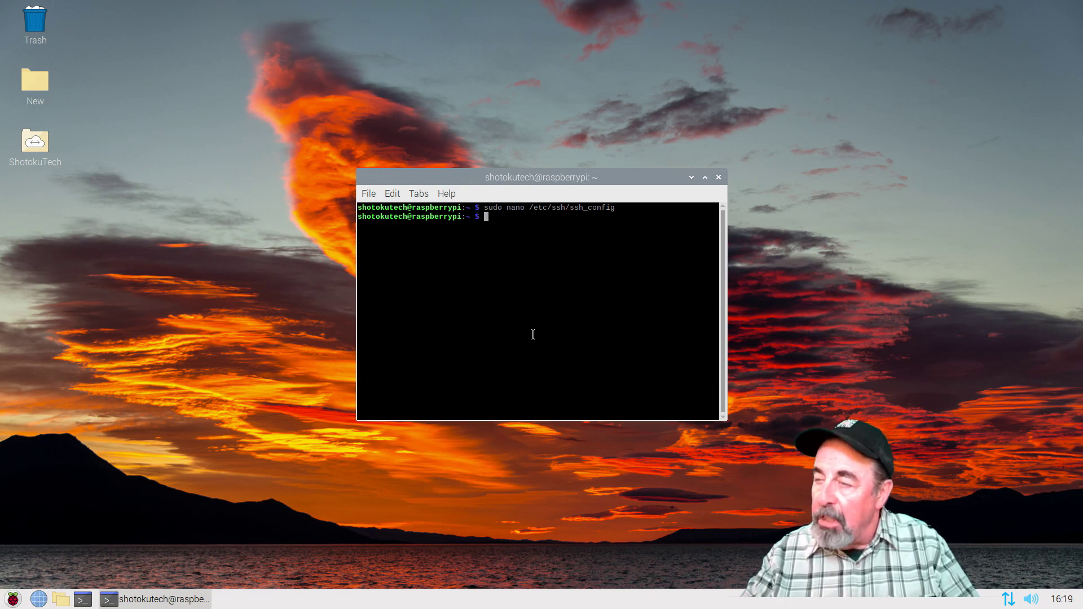
- Run sudo passwd root and enter the new root password twice to confirm it
type("s")
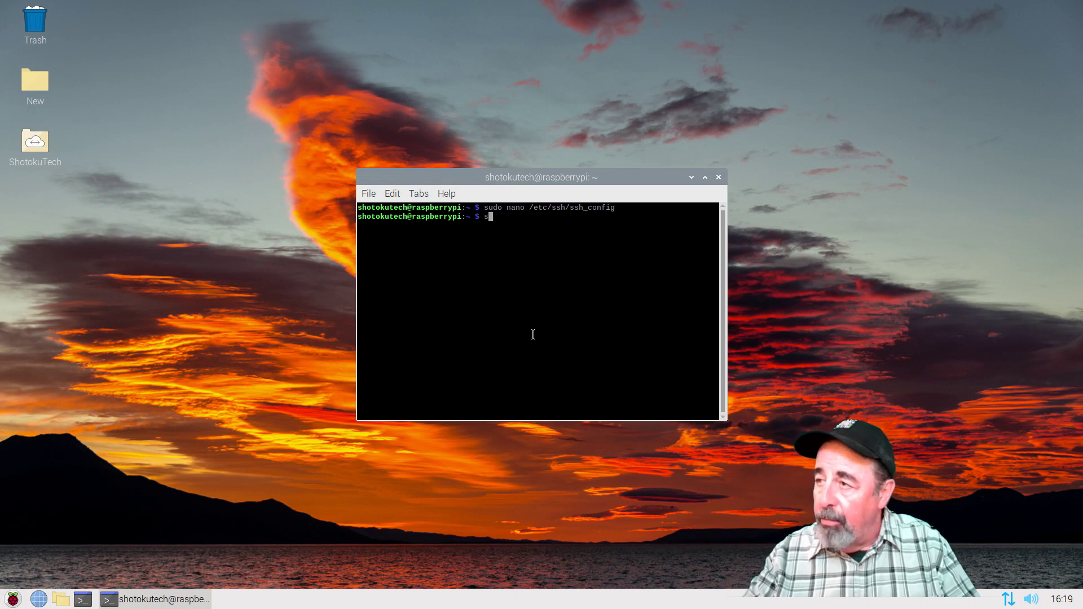
type("udo ")
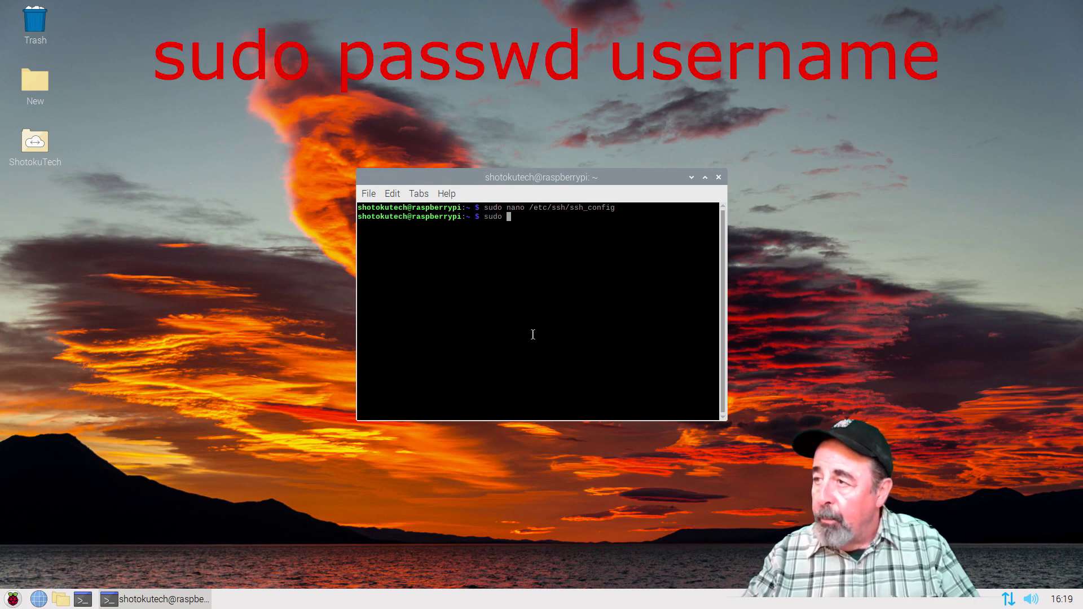
type("pss")
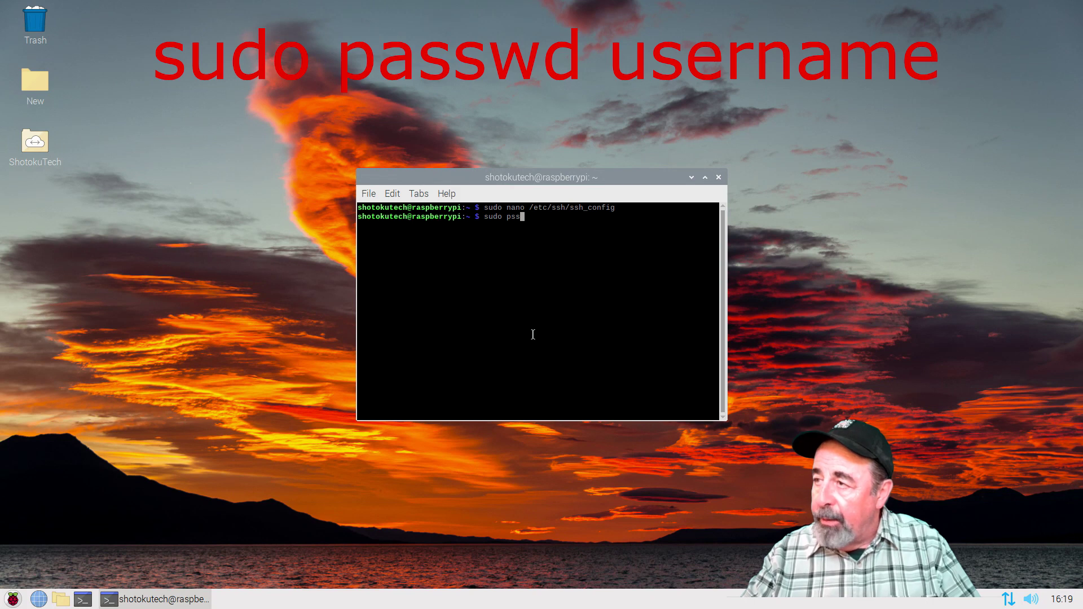
key("BackSpace")
key("BackSpace")
type("asswd ")
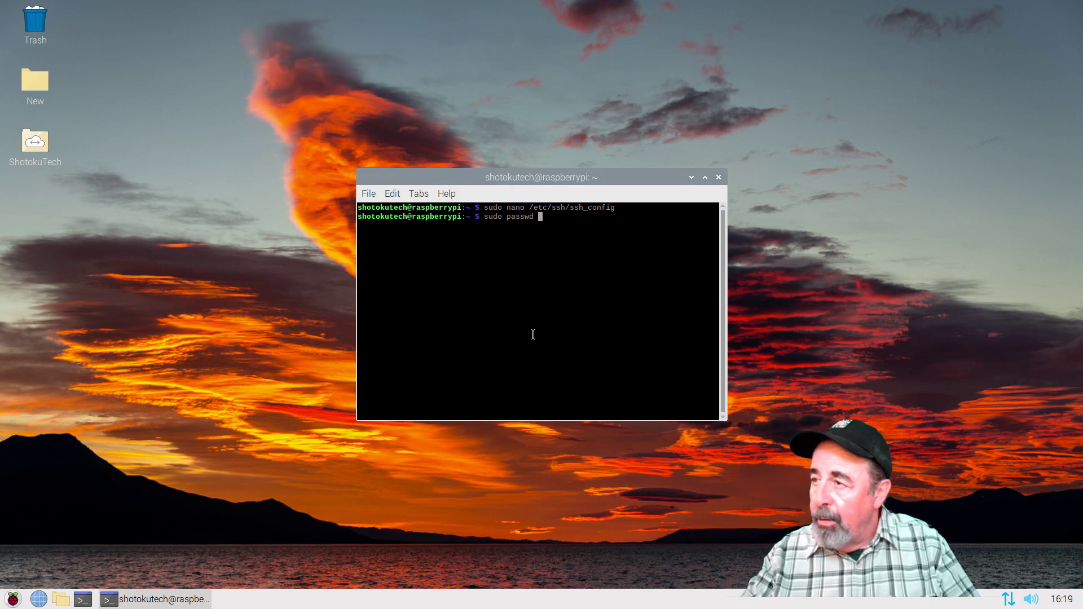
type("root")
key("Return")
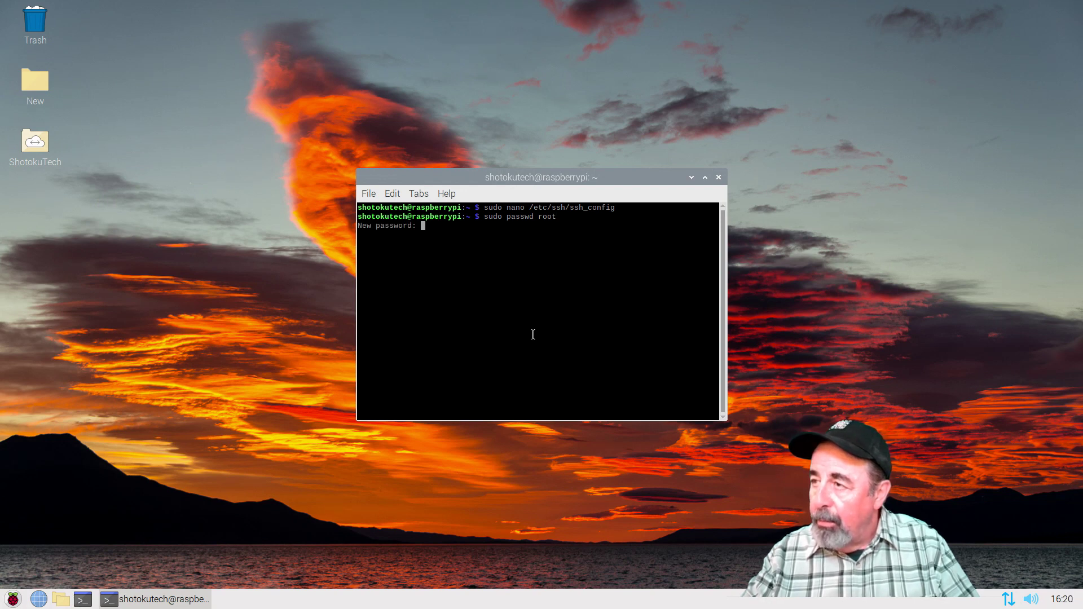
key("Return")
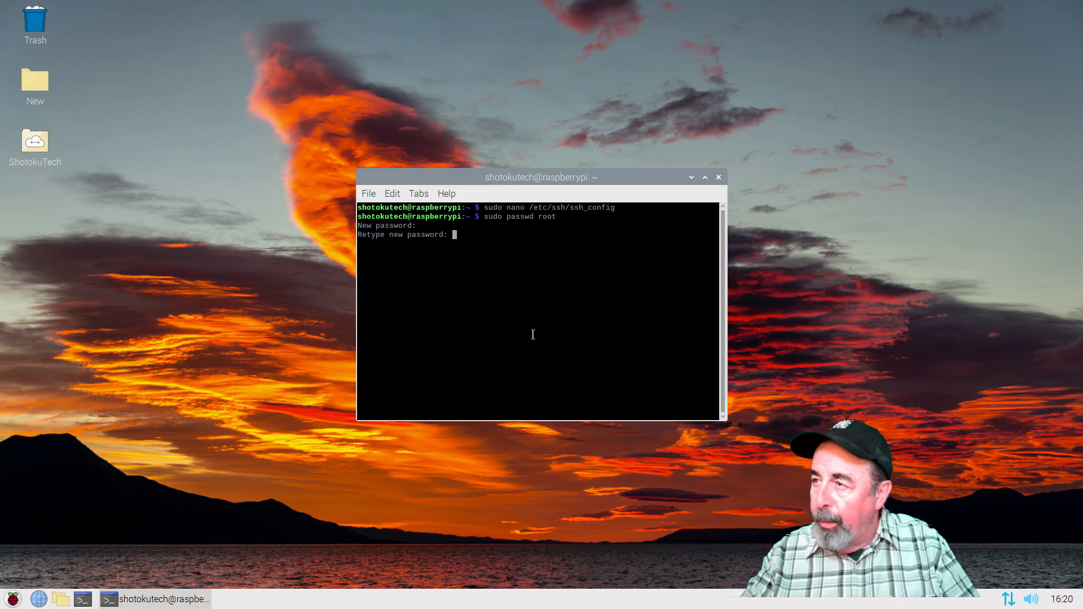
key("Return")
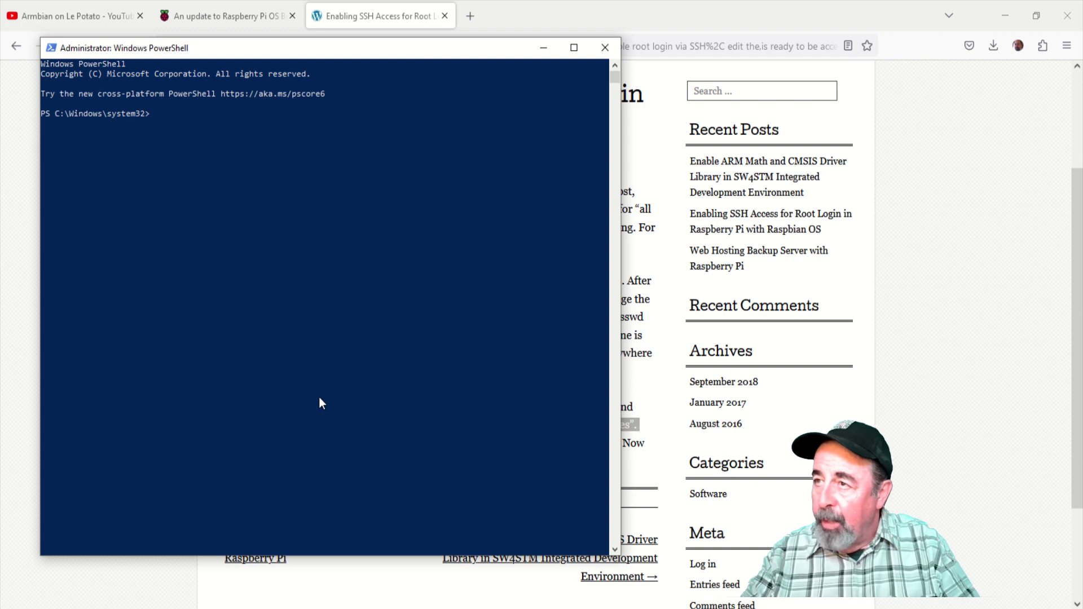
type("ss")
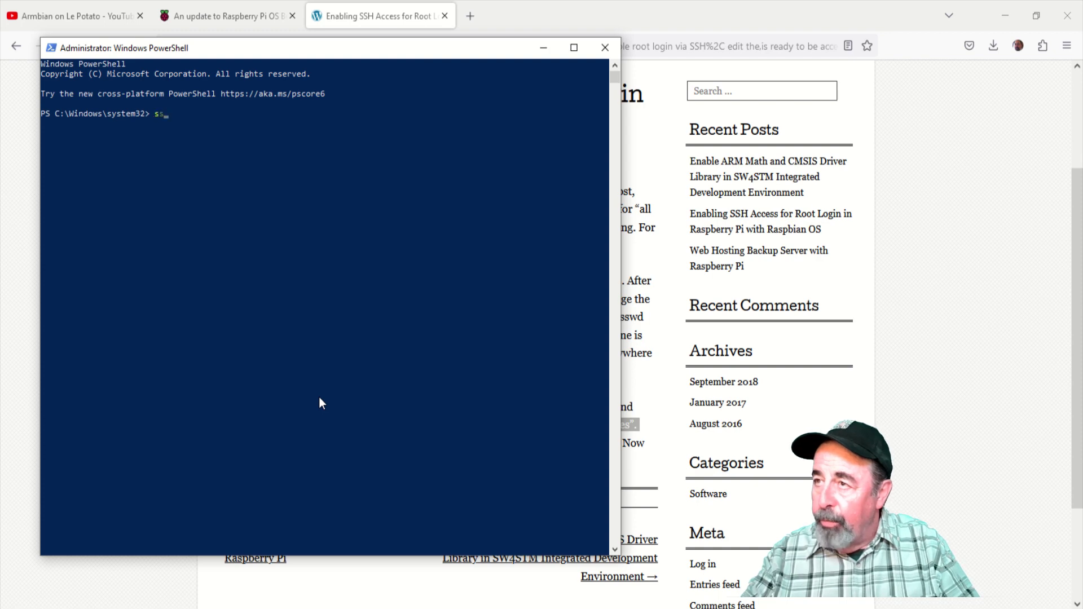
type("h root@")
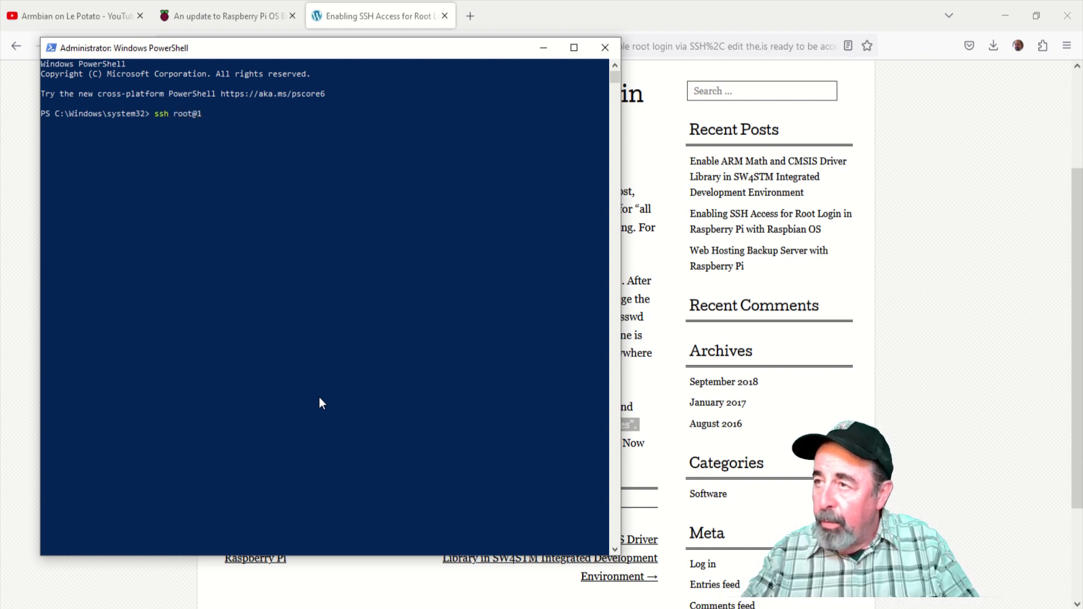
type("192.16")
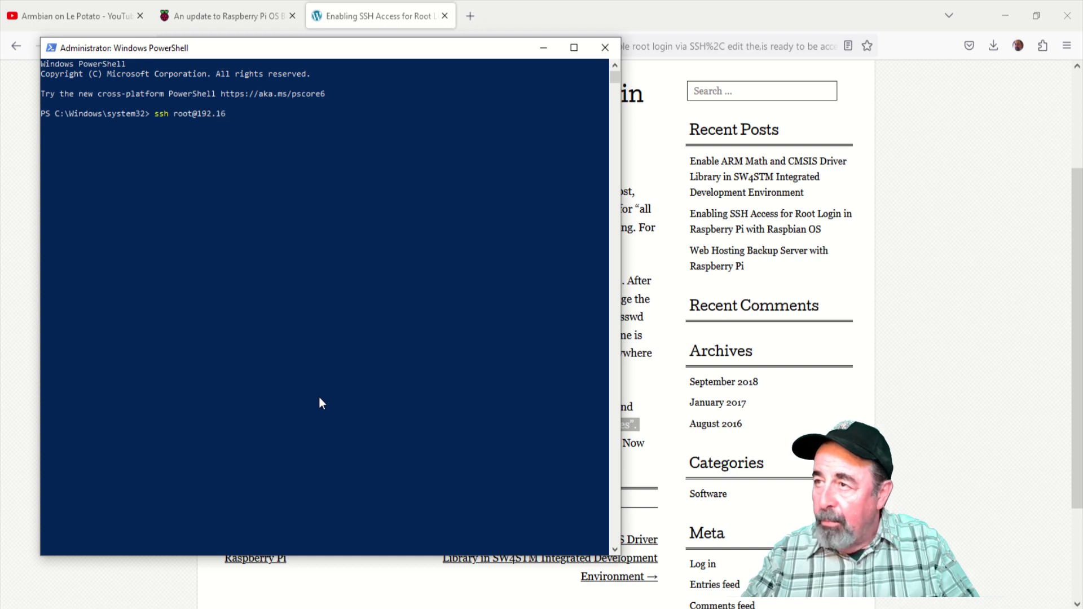
type("8.1.22")
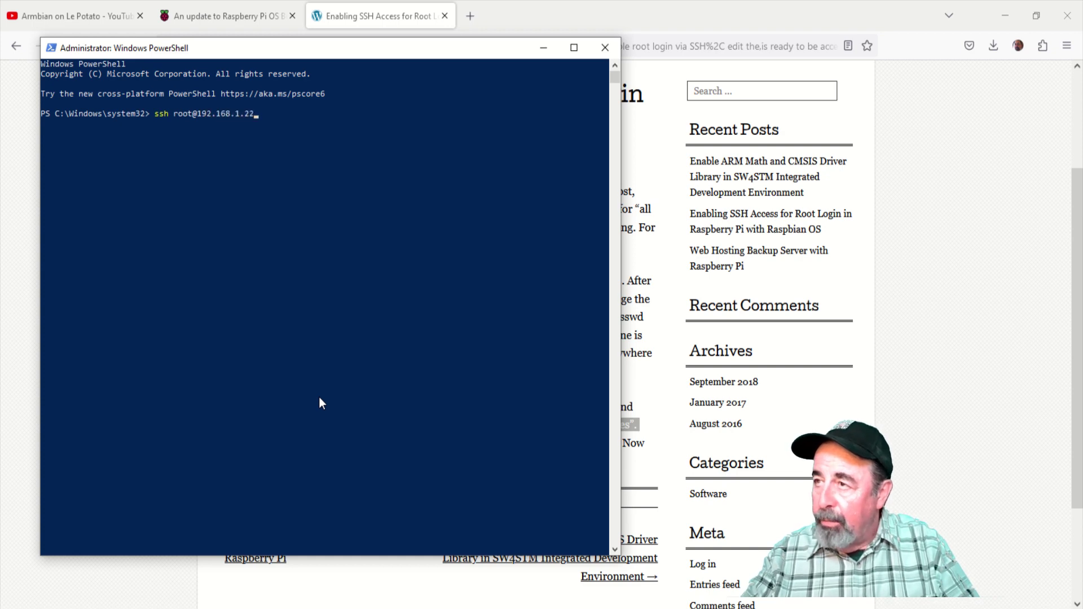
key("Return")
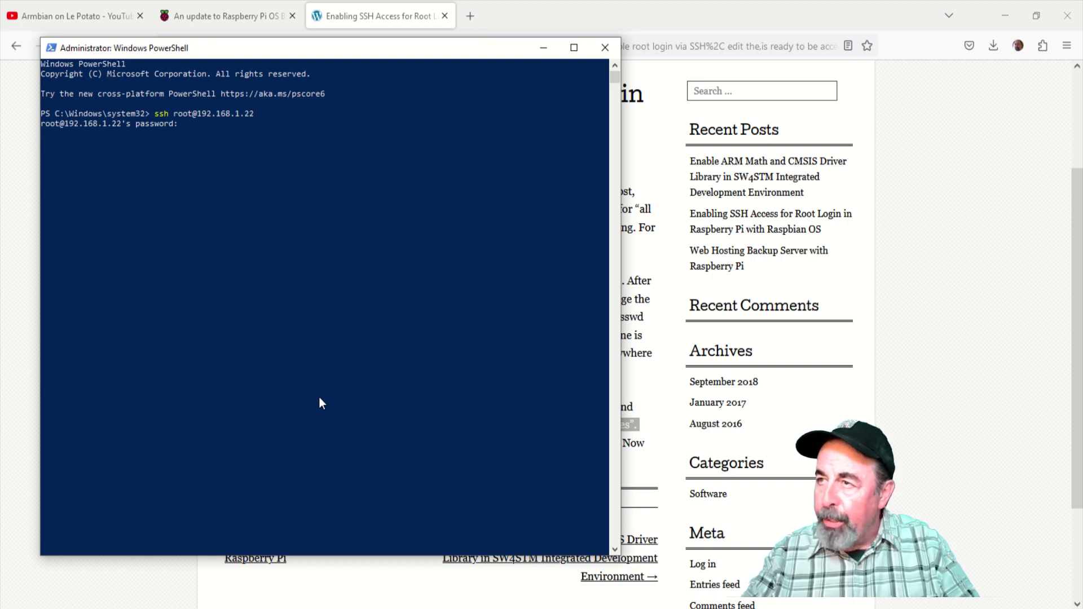
key("Return")
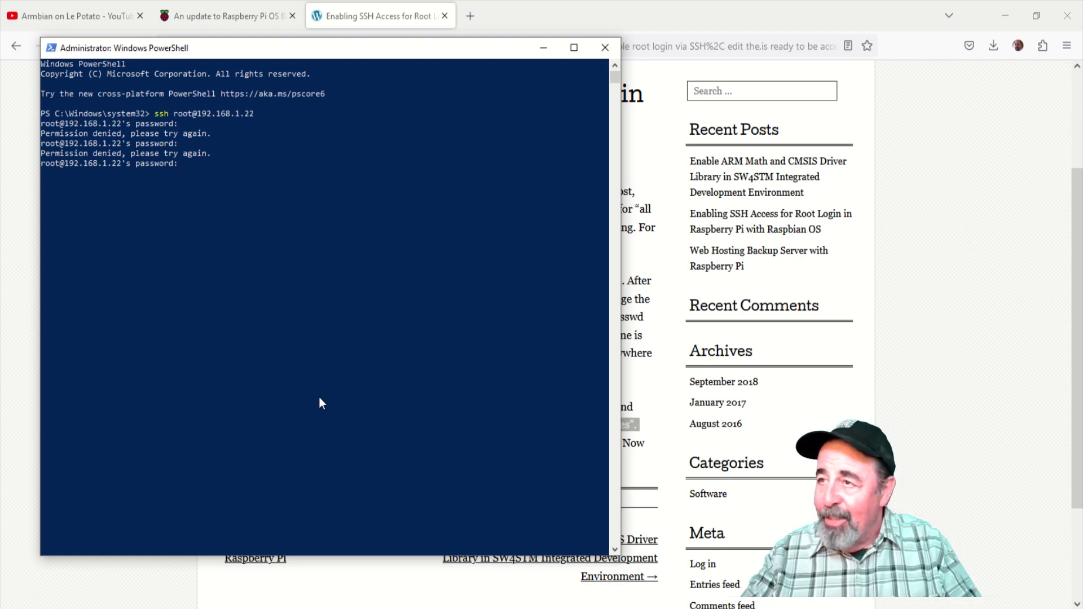
key("ctrl+c")
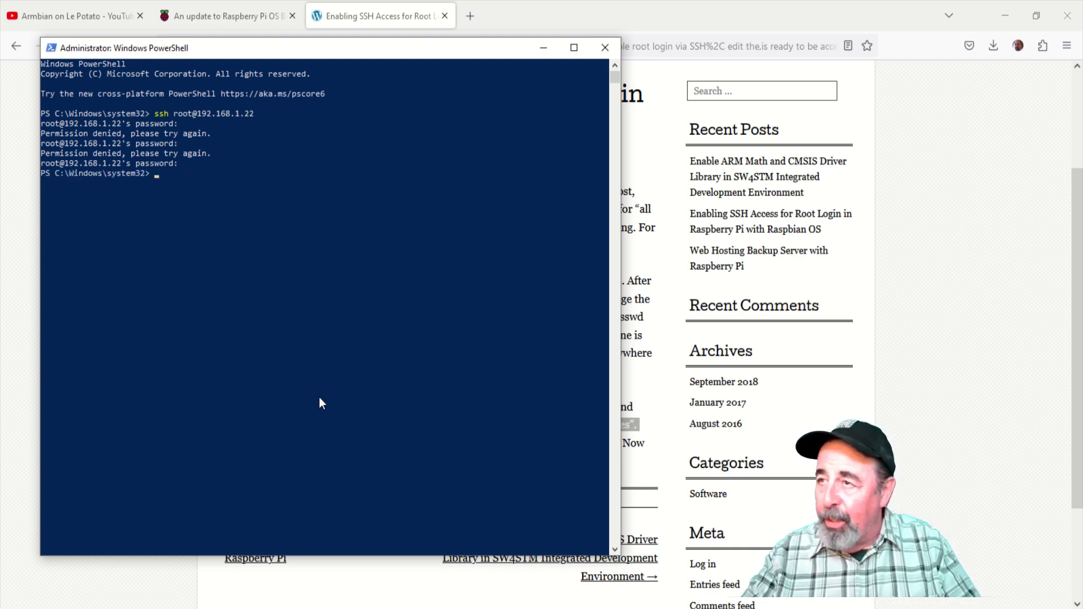
- SSH into 192.168.1.22 as the regular user, then select the earlier permission denied output
type("ss")
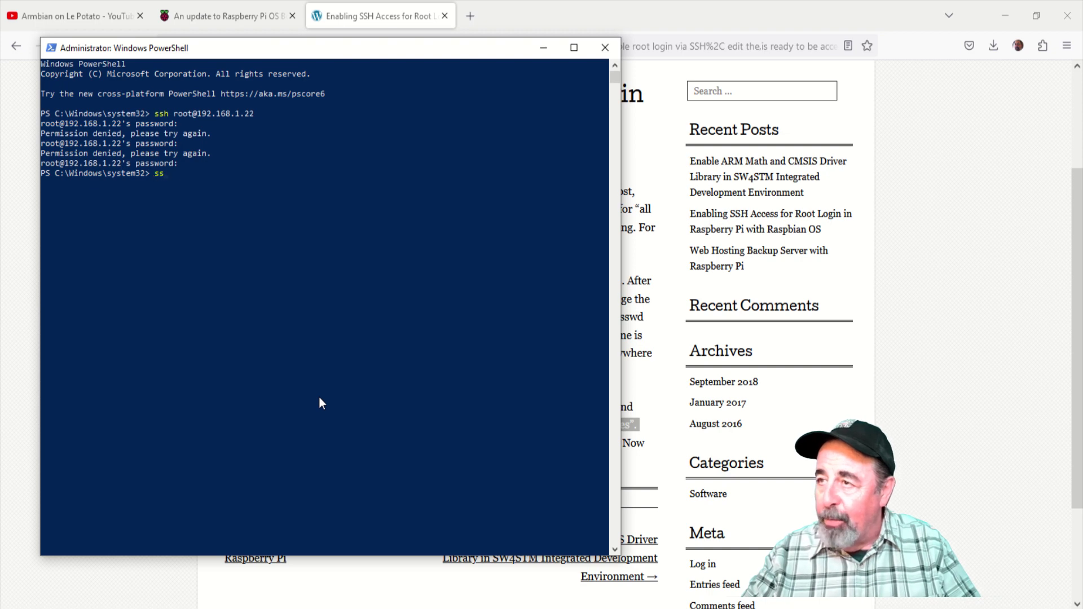
type("h r")
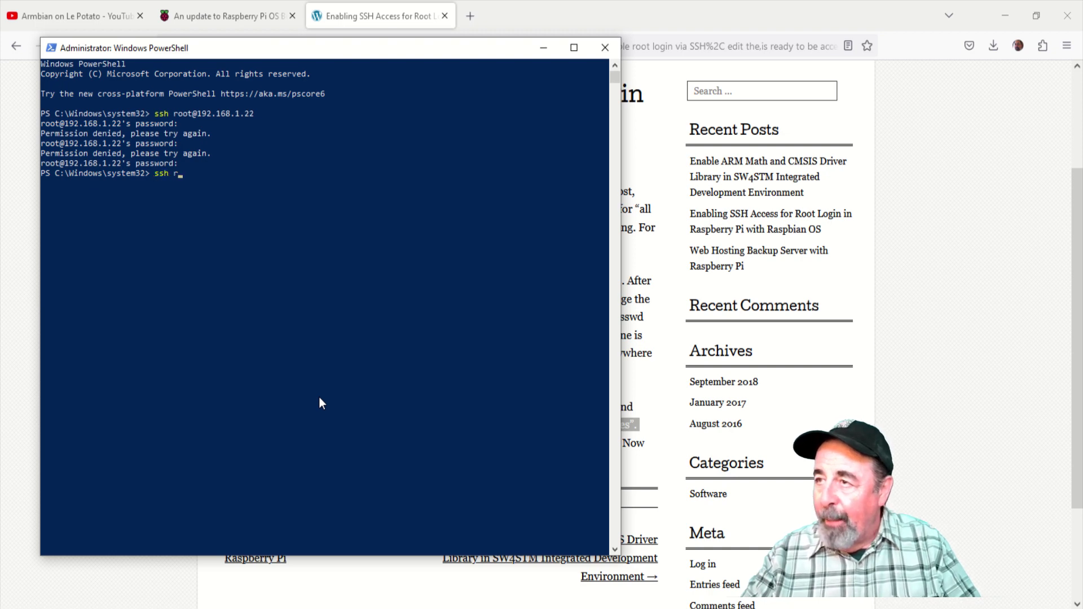
type("egularjoe")
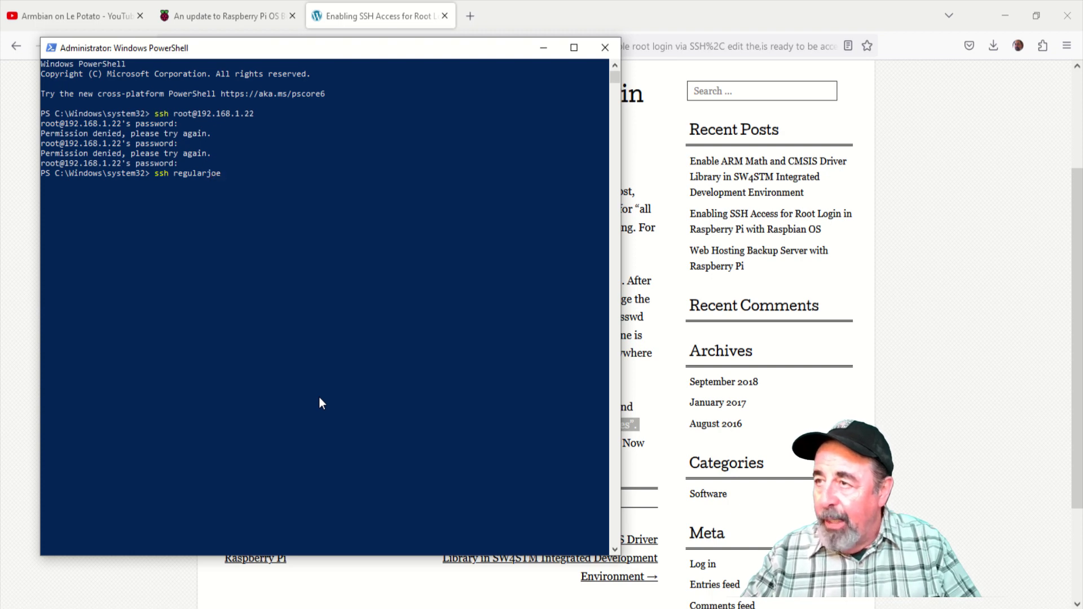
type("@192.168.")
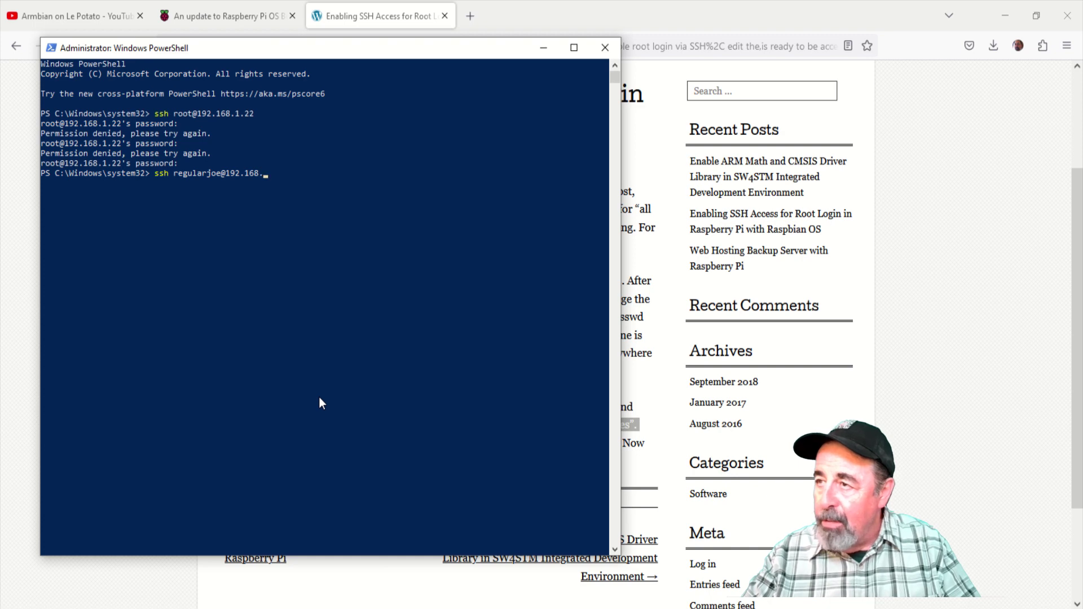
type("1.22")
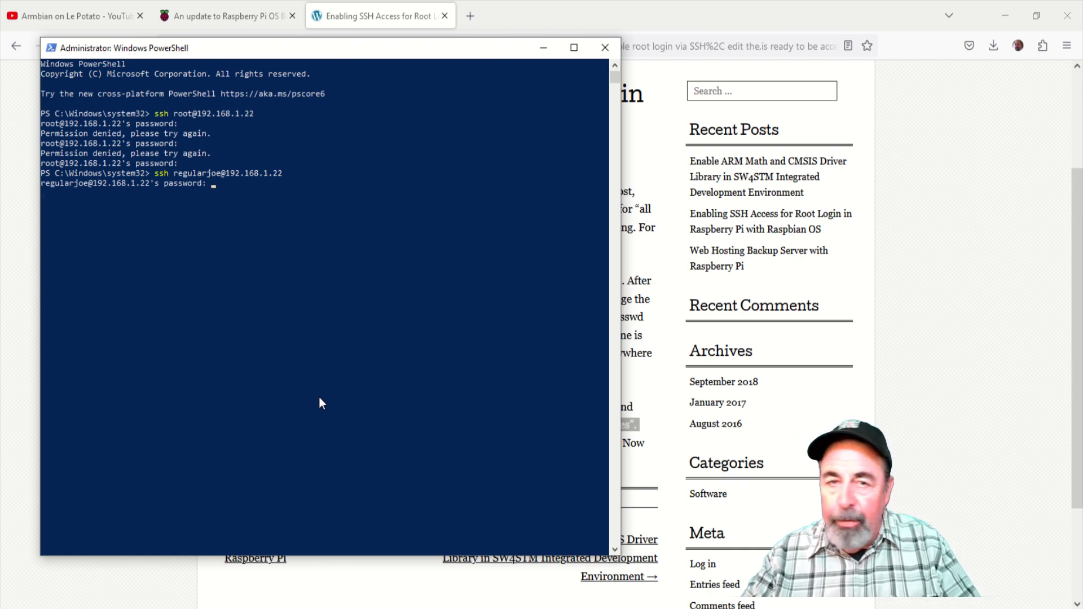
key("Return")
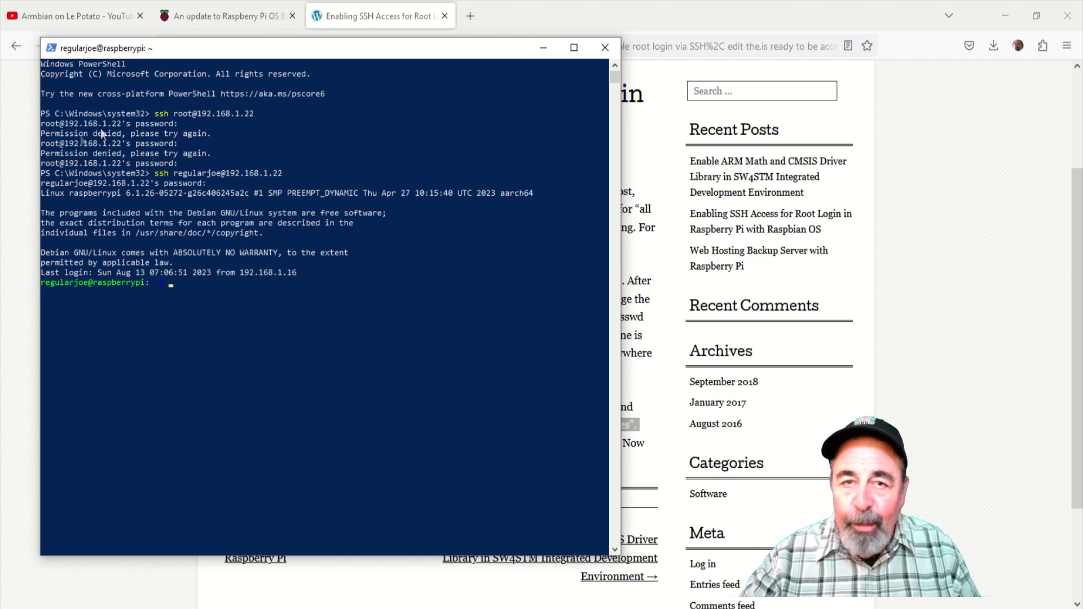
left_click_drag(43, 124, 152, 159)
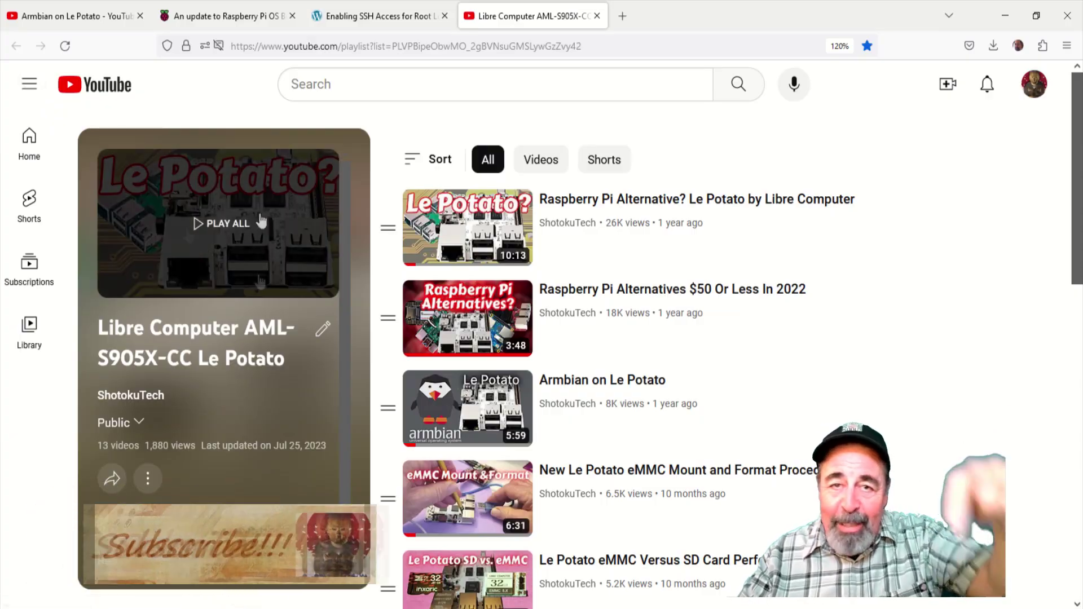
scroll(874, 362, "down", 10)
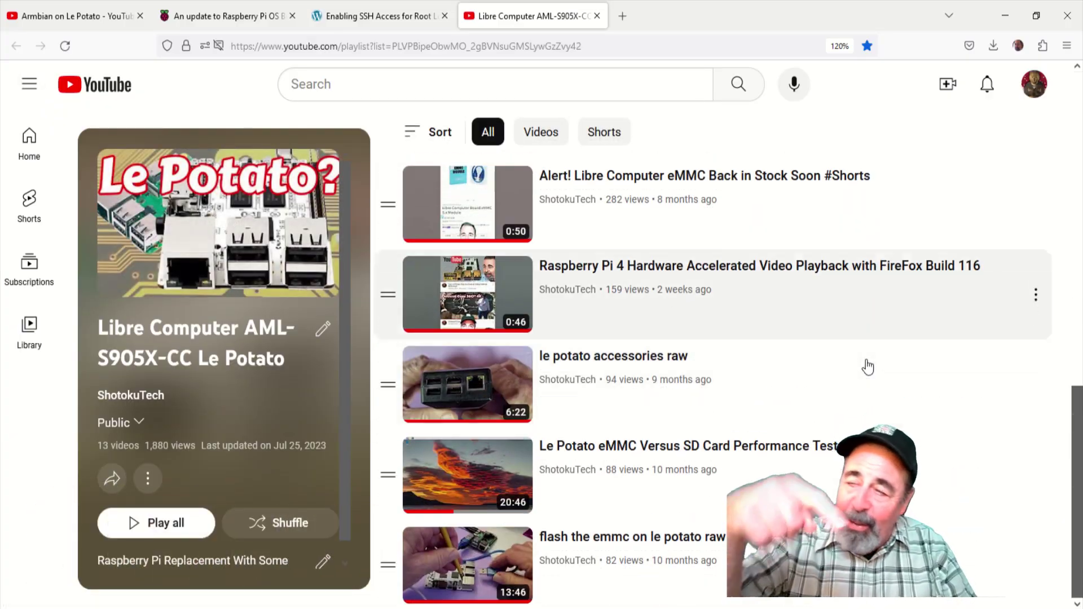
scroll(824, 473, "up", 10)
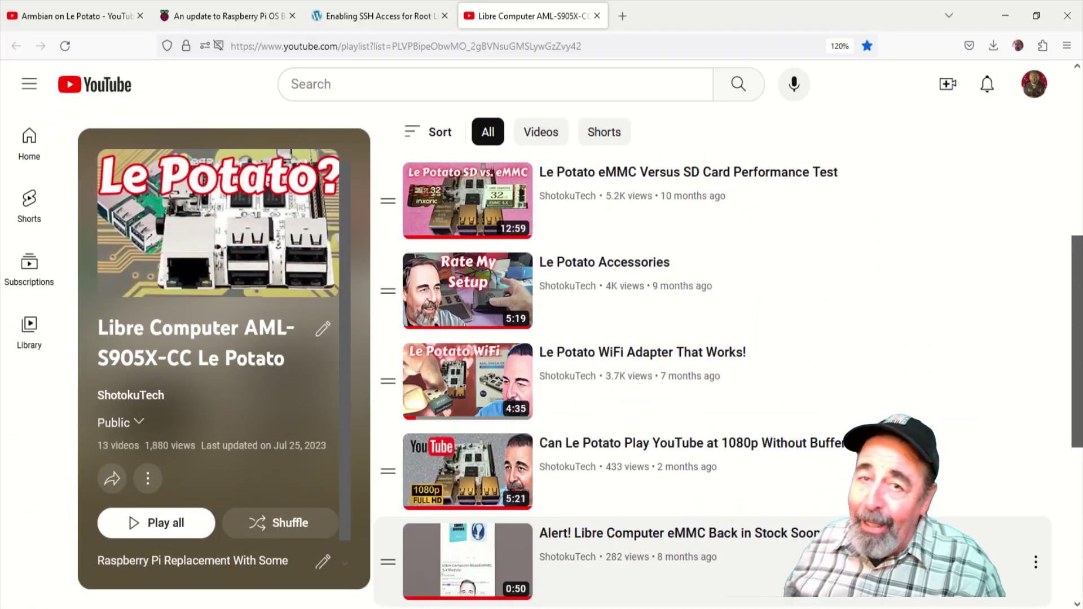
scroll(878, 365, "down", 10)
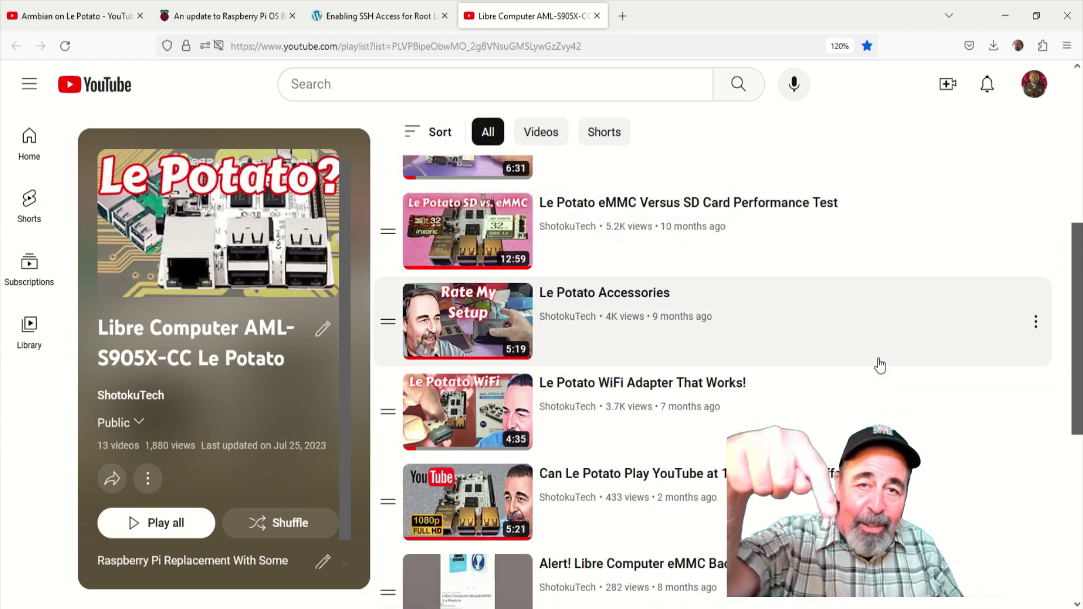
scroll(824, 485, "up", 10)
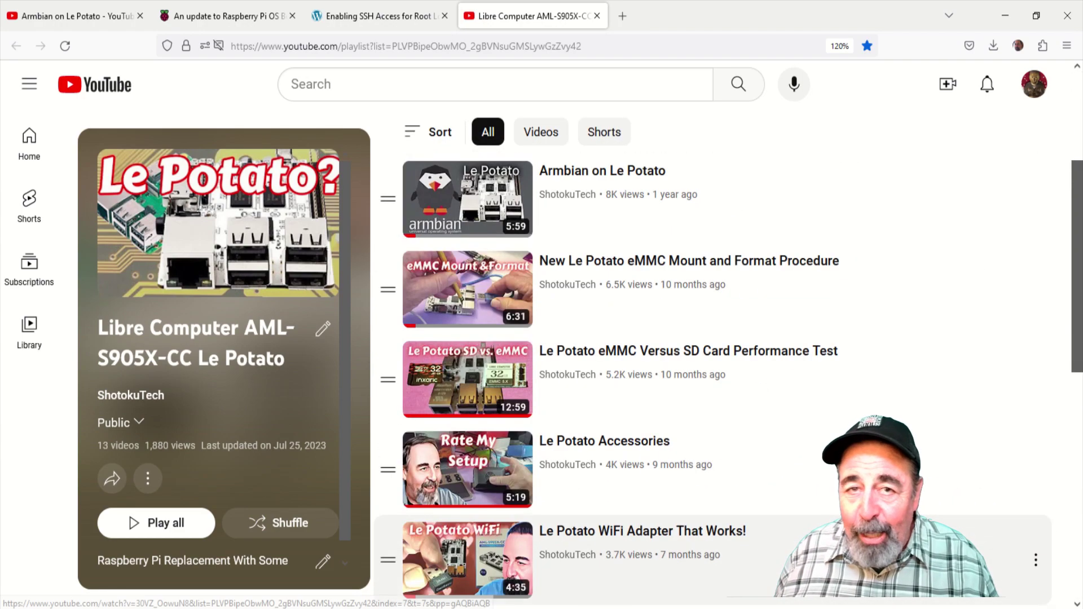